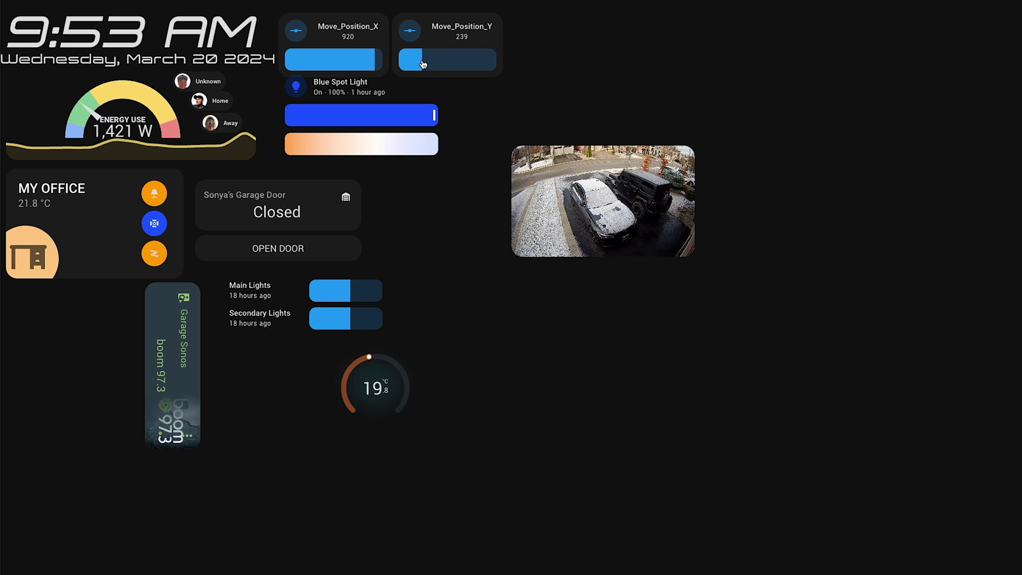
# Step: Nudge the Move_Position_Y slider up, then drag it all the way back to 0
pyautogui.moveTo(423, 64)
pyautogui.mouseDown()
pyautogui.moveTo(450, 65)
pyautogui.moveTo(417, 66)
pyautogui.mouseUp()
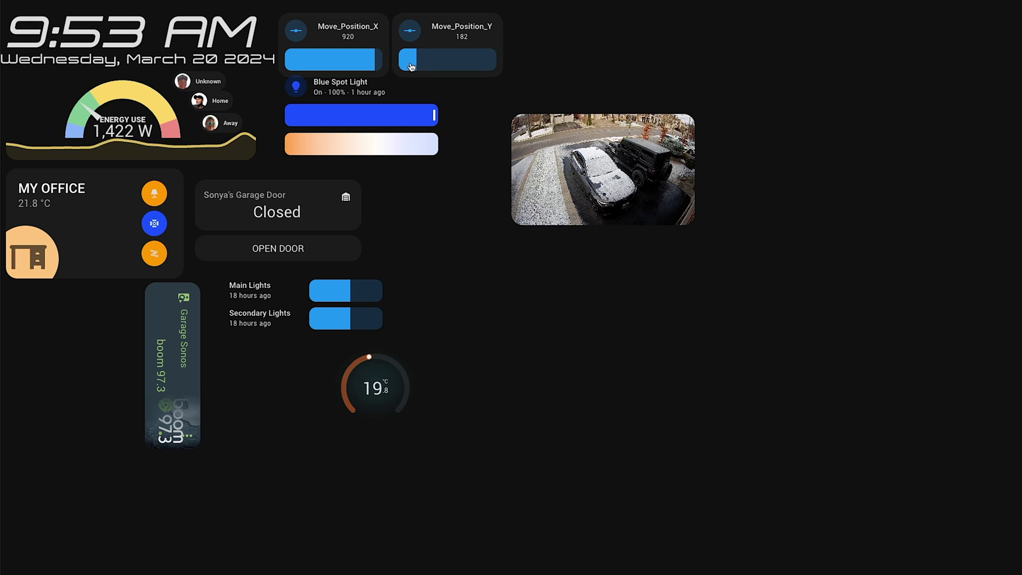
pyautogui.click(410, 66)
pyautogui.moveTo(410, 66); pyautogui.dragTo(400, 67)
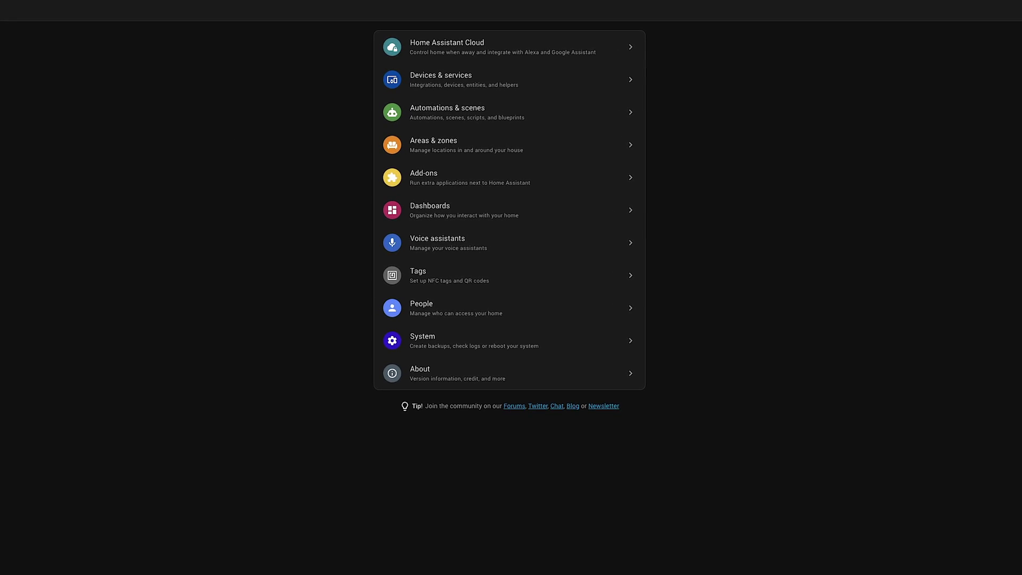
# Step: Find browser_mod in HACS and download it
pyautogui.click(9, 133)
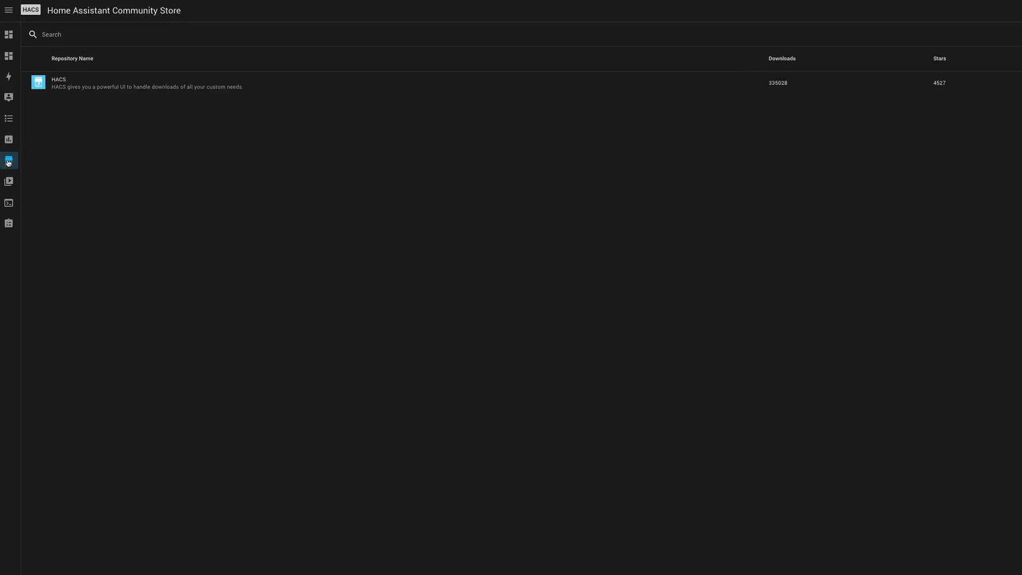
pyautogui.click(135, 36)
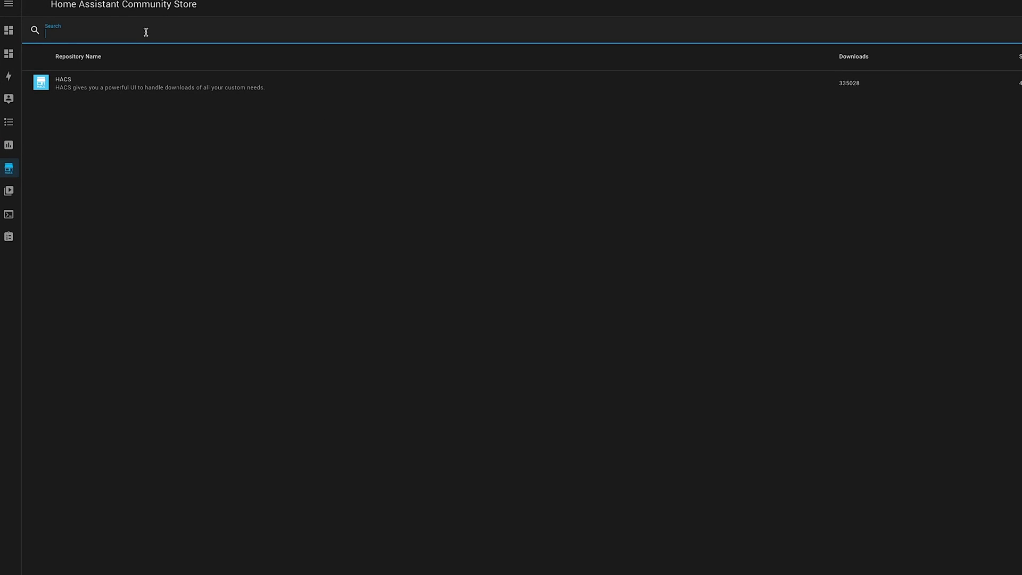
pyautogui.write('alex')
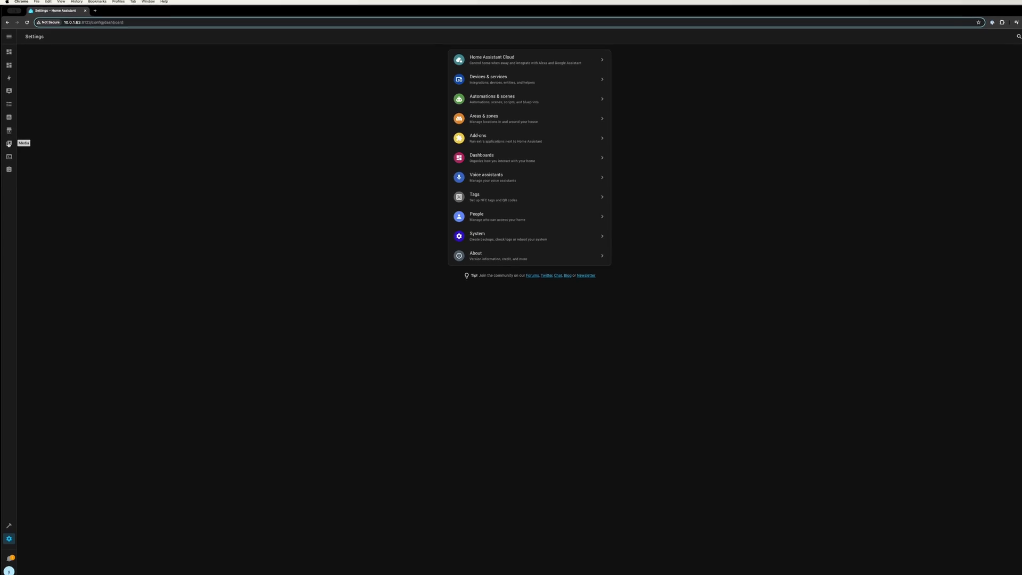
pyautogui.click(9, 142)
pyautogui.click(146, 32)
pyautogui.write('bro')
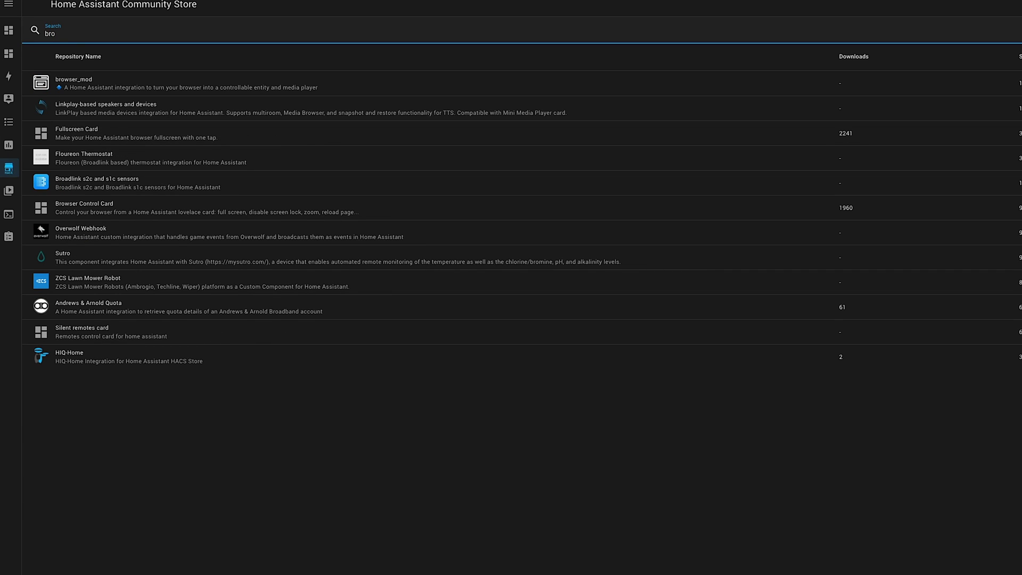
pyautogui.click(143, 83)
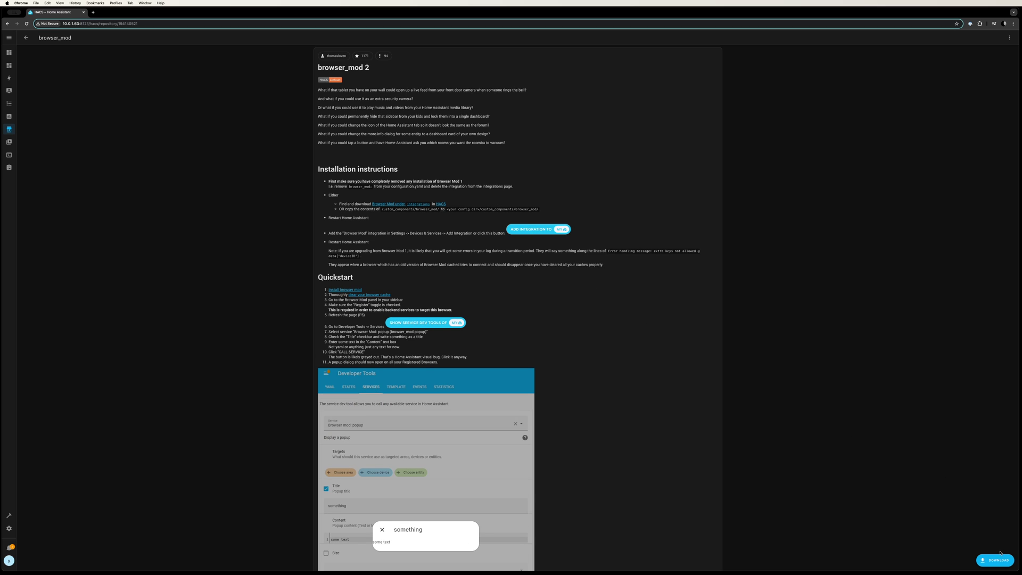
pyautogui.click(997, 559)
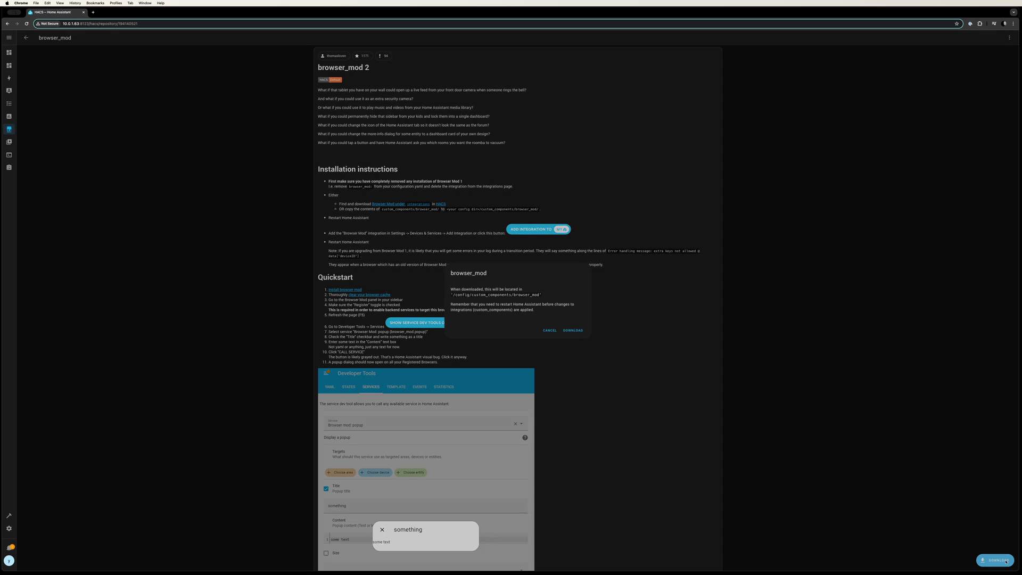
pyautogui.click(573, 331)
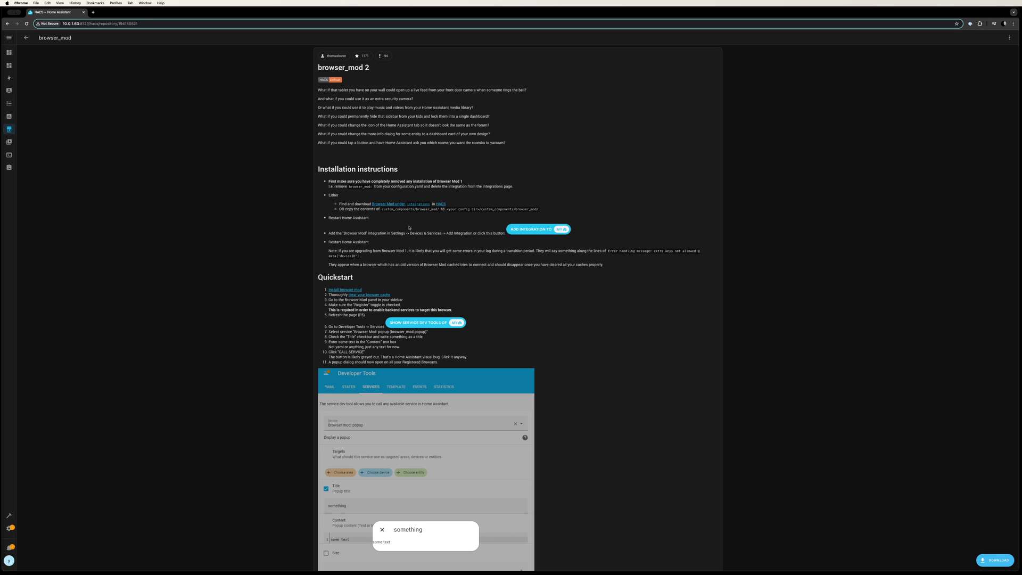
# Step: Search for button-card in HACS and download it
pyautogui.click(26, 38)
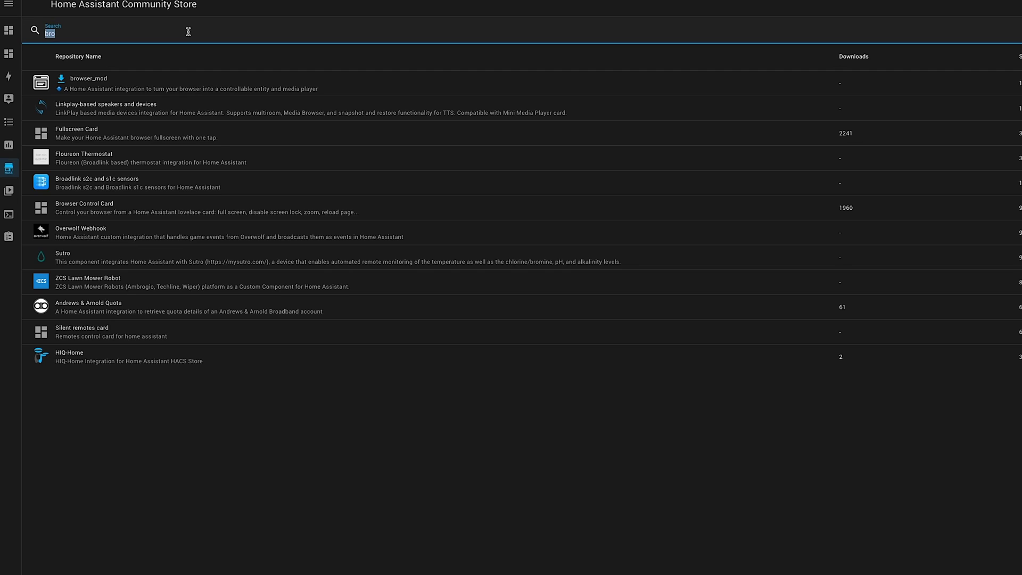
pyautogui.write('button')
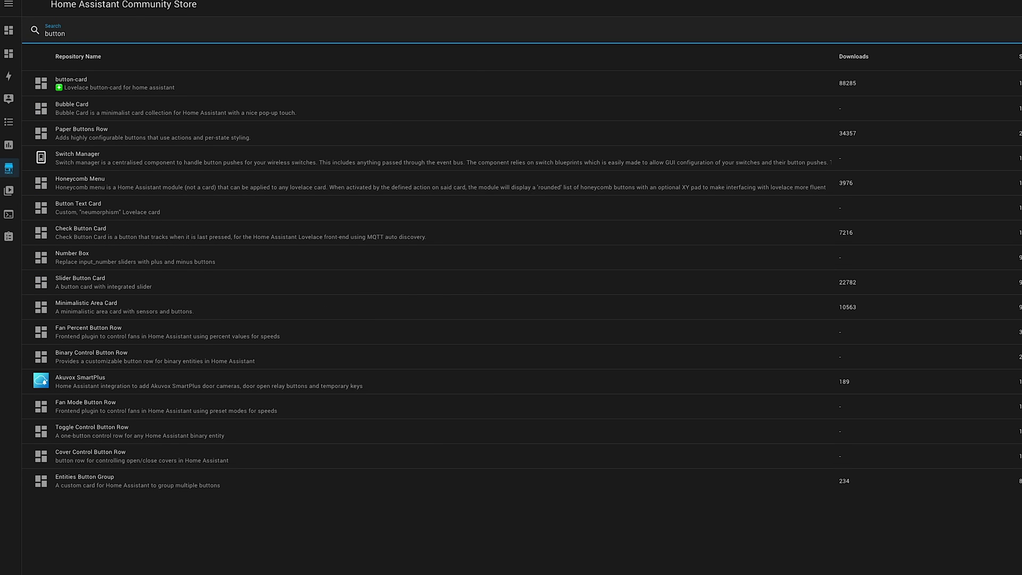
pyautogui.click(123, 86)
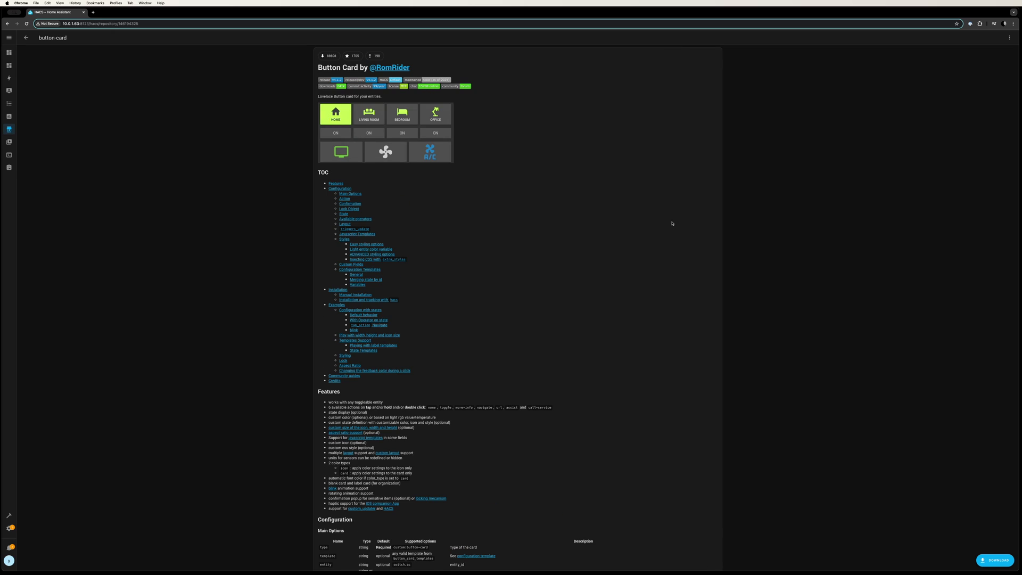
pyautogui.click(992, 560)
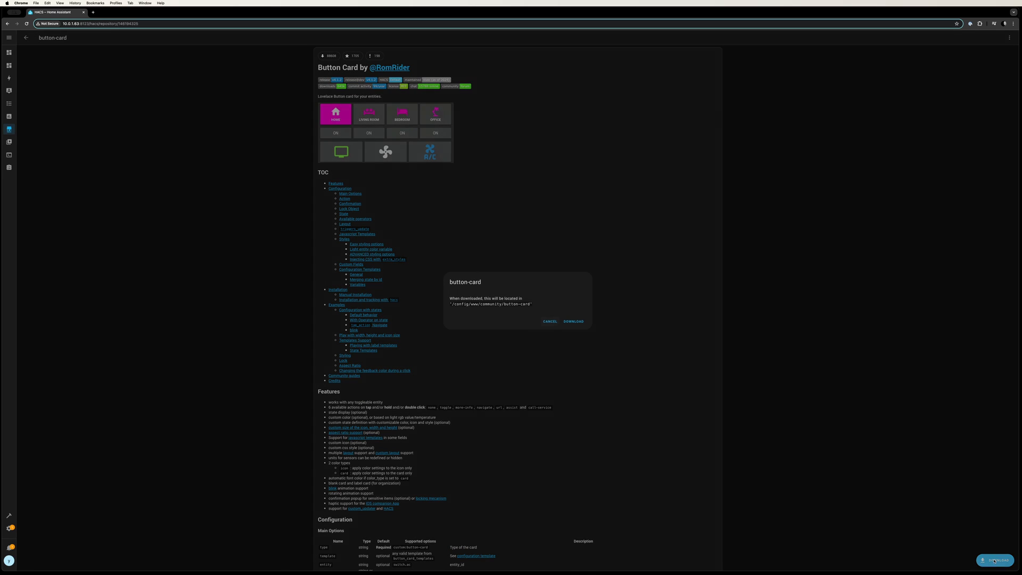
pyautogui.click(573, 321)
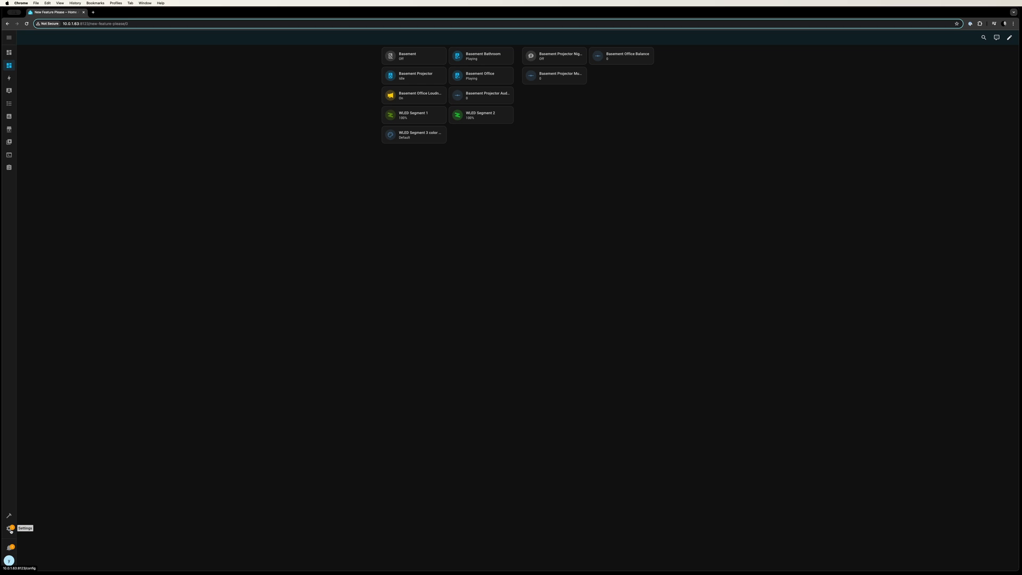
# Step: Create a new dashboard from scratch titled 'Abosolute' with the mdi:beta icon
pyautogui.click(10, 529)
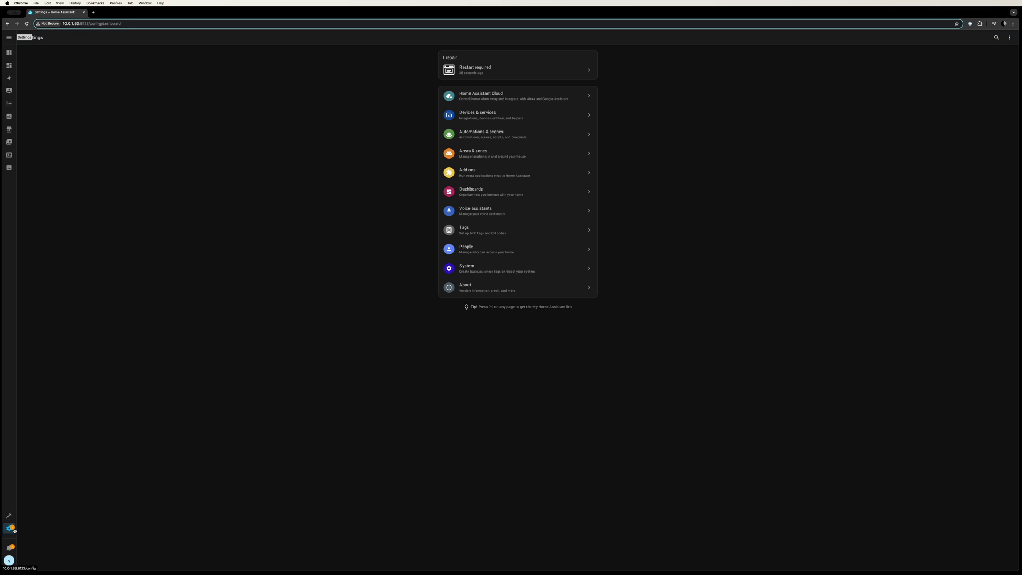
pyautogui.click(500, 192)
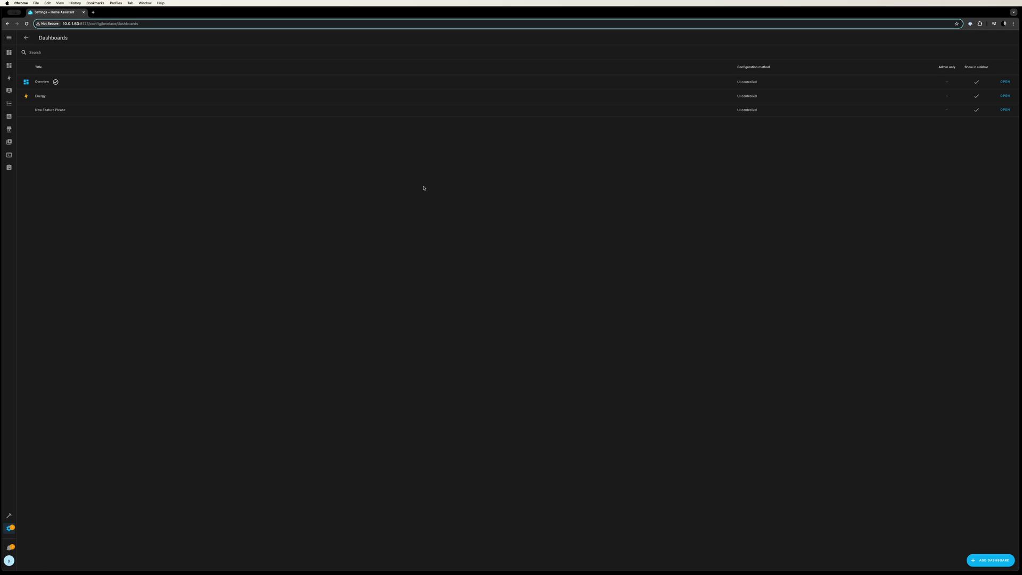
pyautogui.click(988, 560)
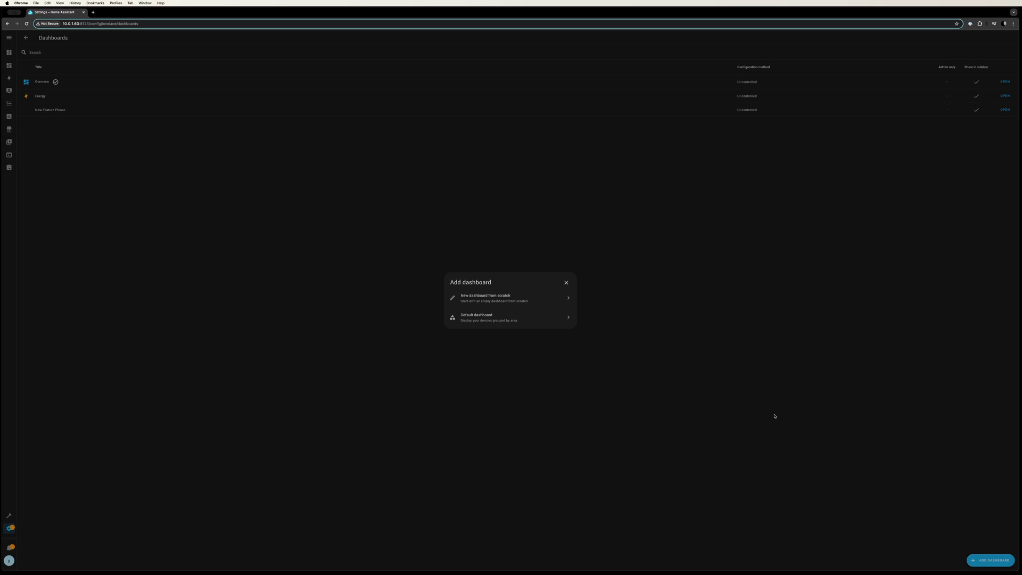
pyautogui.click(496, 299)
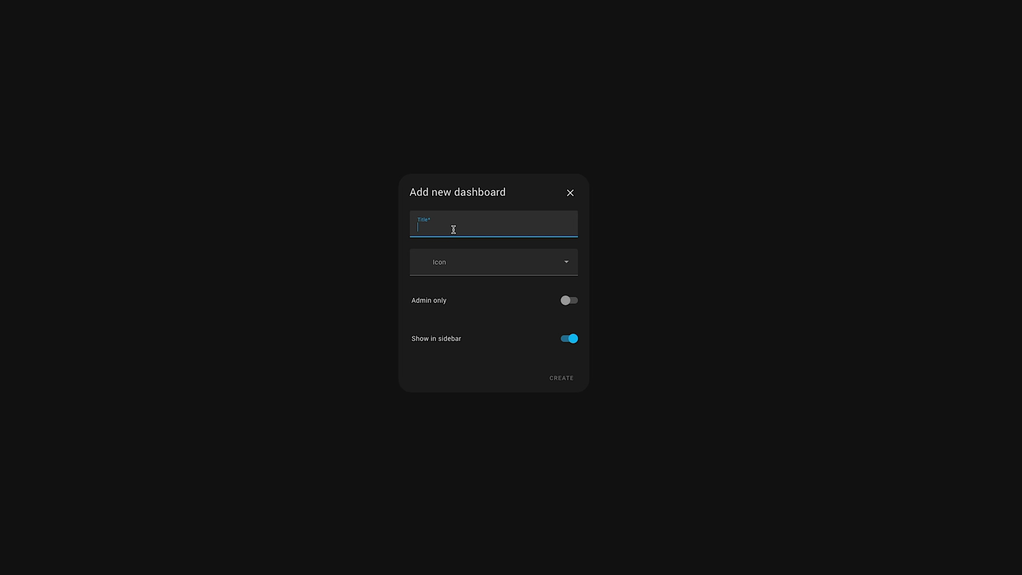
pyautogui.write('Abosolute')
pyautogui.click(561, 378)
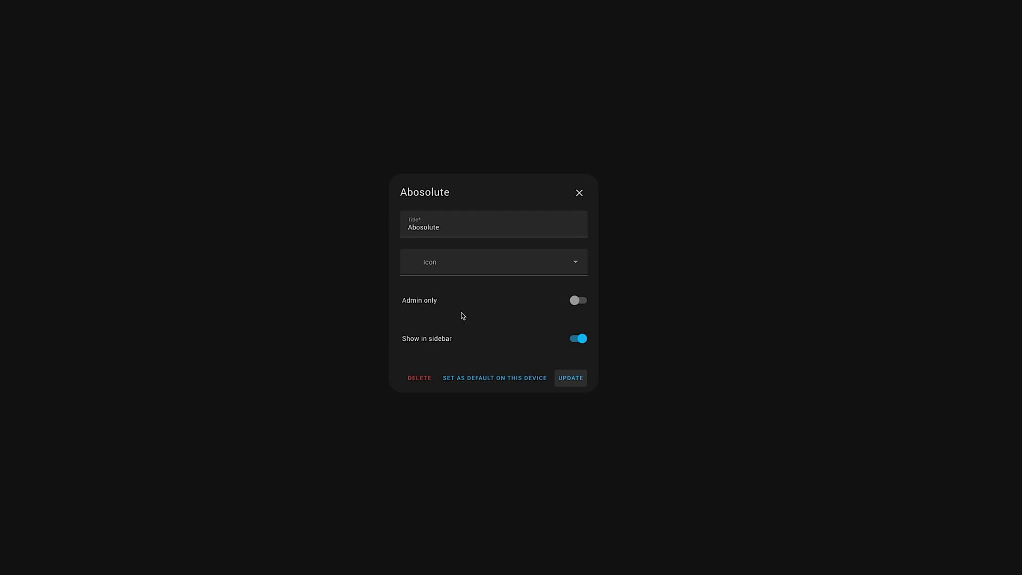
pyautogui.click(518, 263)
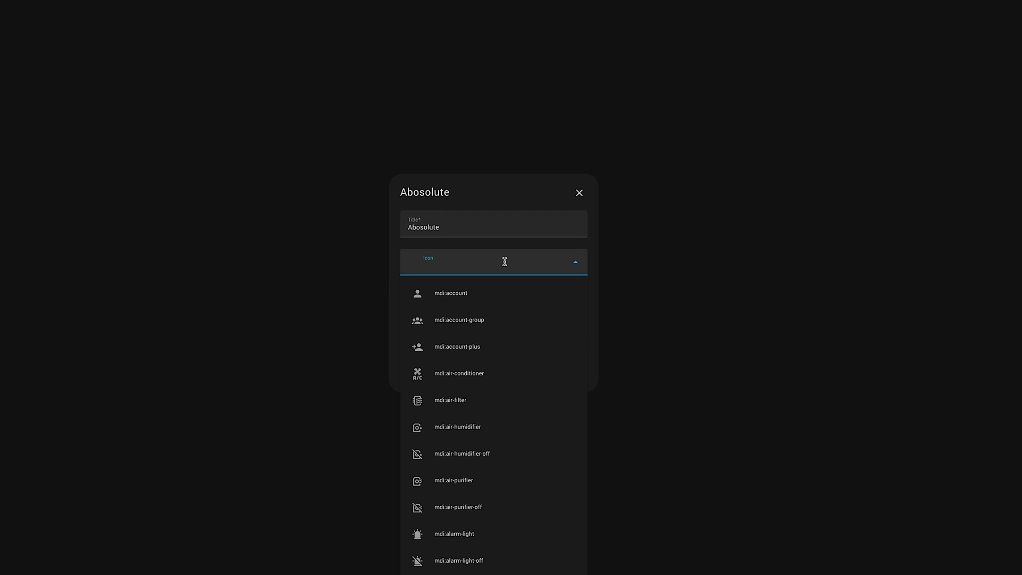
pyautogui.write('beta')
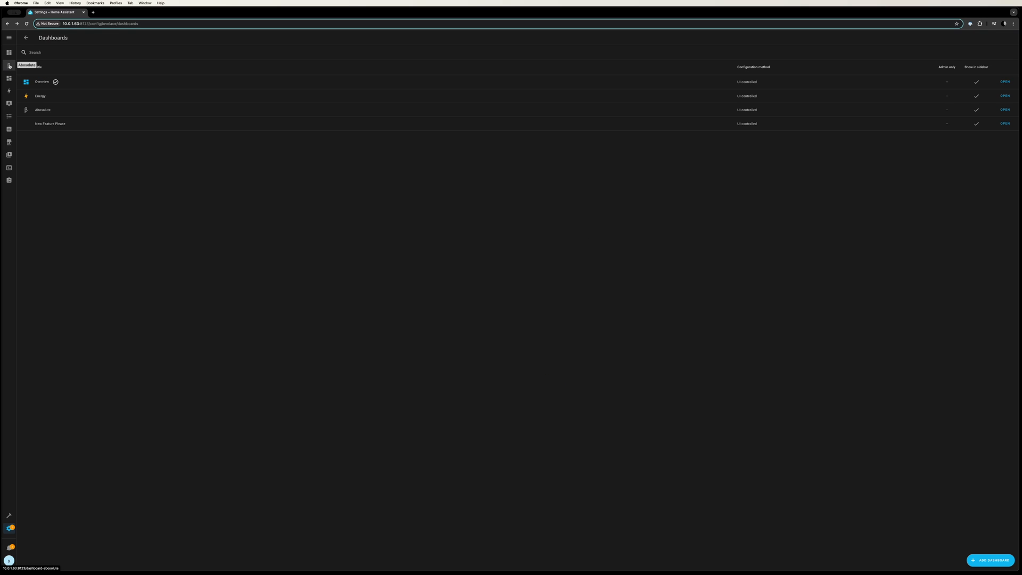
# Step: Open the new dashboard and set its Home view type to Panel (1 card)
pyautogui.click(9, 65)
pyautogui.click(1009, 38)
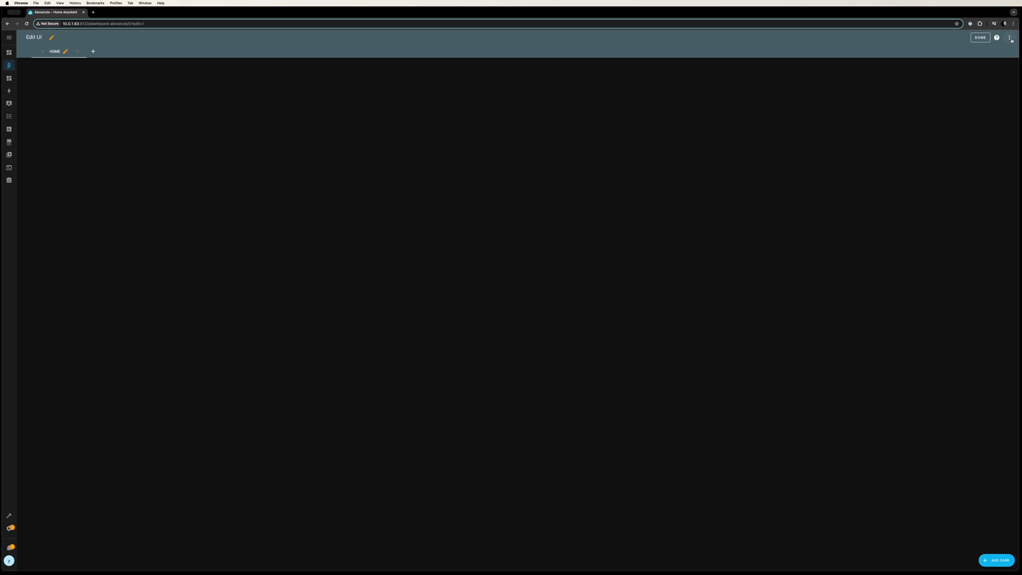
pyautogui.click(65, 51)
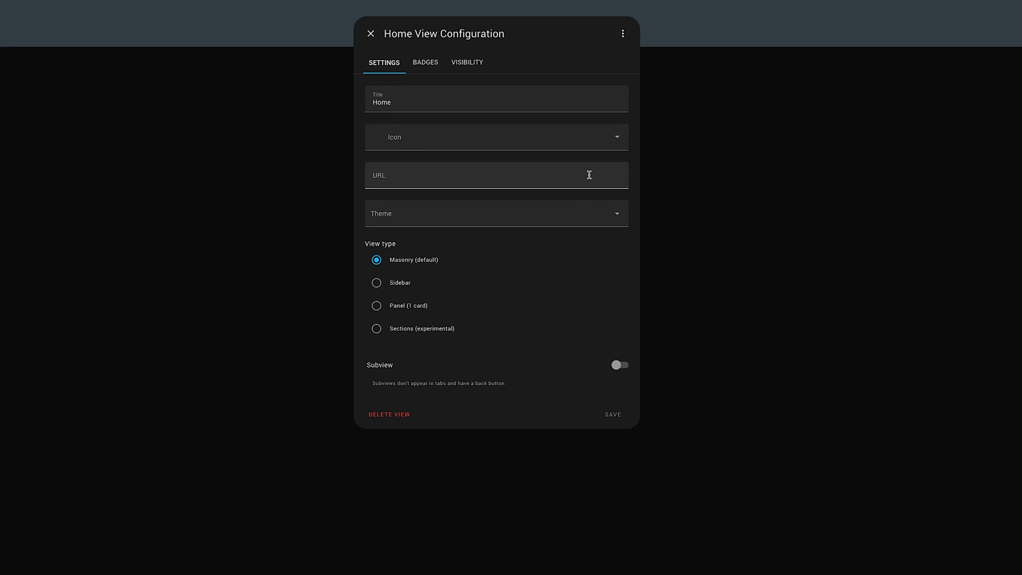
pyautogui.click(375, 307)
pyautogui.click(612, 416)
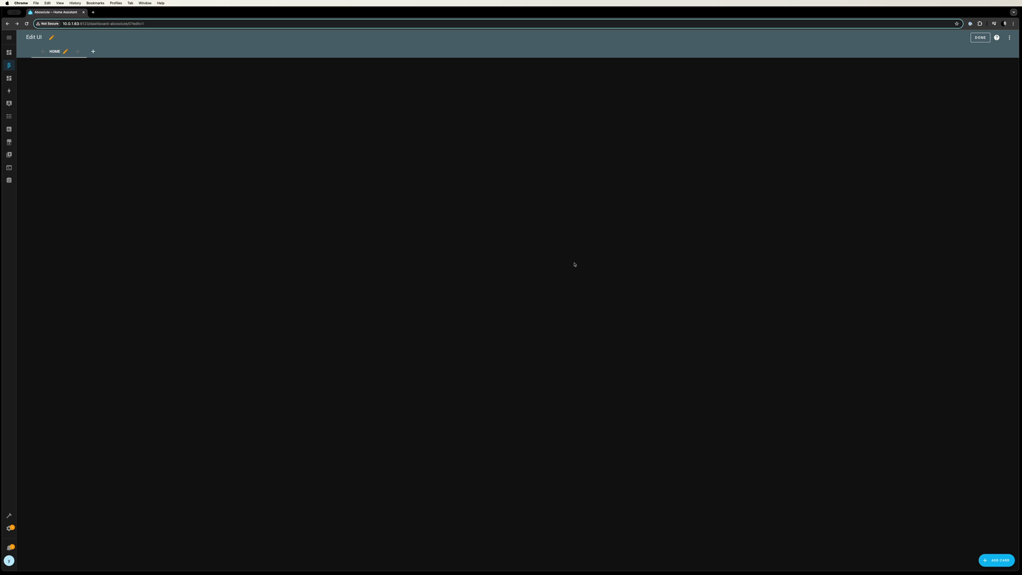
# Step: Add a Custom: Button-Card to Home and paste the prepared YAML configuration
pyautogui.click(1000, 558)
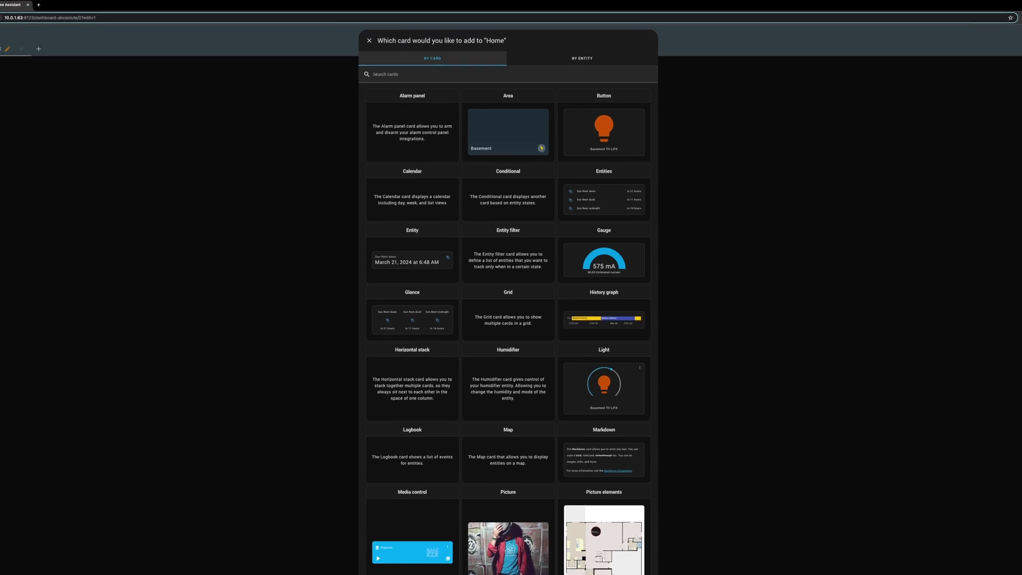
pyautogui.click(406, 80)
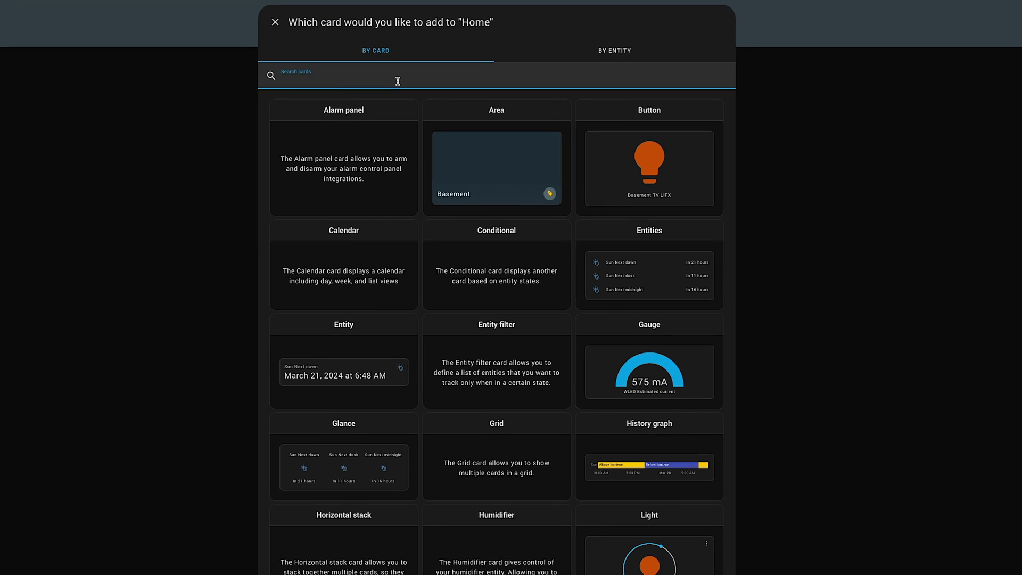
pyautogui.write('butt')
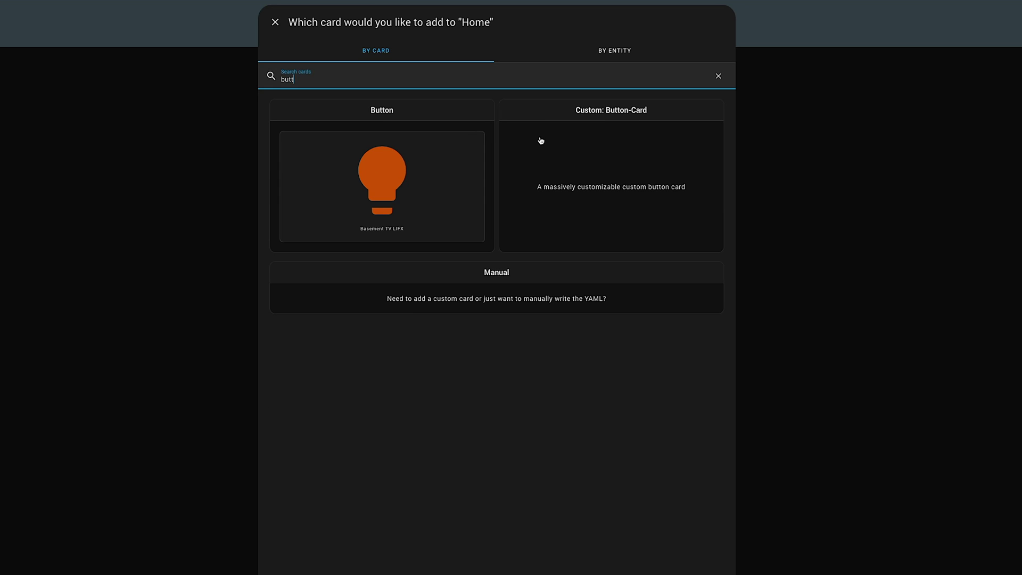
pyautogui.click(623, 178)
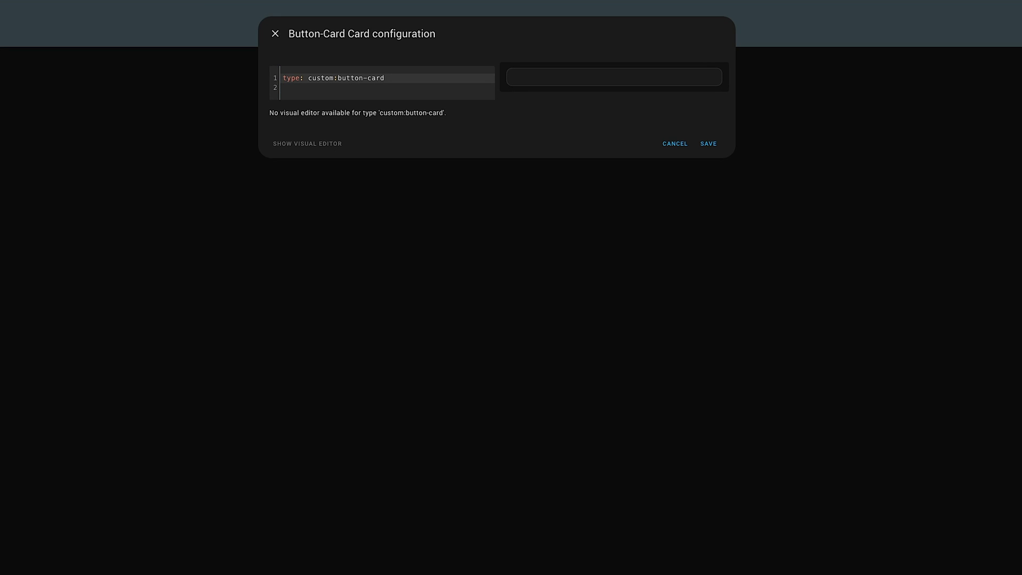
pyautogui.click(401, 80)
pyautogui.moveTo(410, 78); pyautogui.dragTo(268, 74)
pyautogui.write('type: custom:button-card show_state: false name: button card tap_action:   action: none custom_fields: styles:   card:     - padding: 22px     - align-self: start     - width: 1920px     - height: 1080px     - opacity: 1     - background-color: transparent   custom_fields:   name:     - justify-self: start     - align-self: start     - font-size: 24px     - font-weight: 500     - color: white')
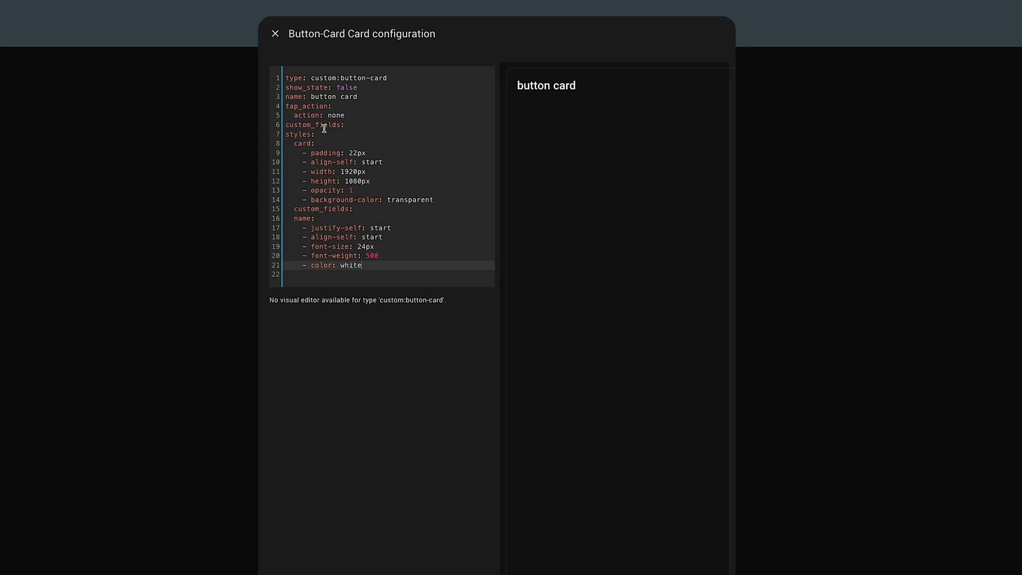
# Step: Change the card's background-color from transparent to green and save it
pyautogui.moveTo(378, 182); pyautogui.dragTo(276, 179)
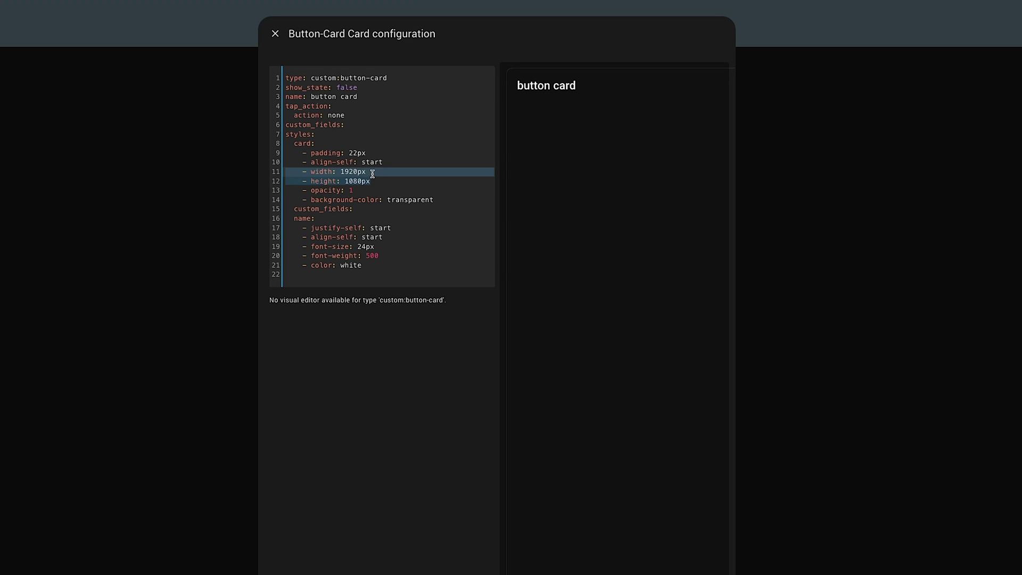
pyautogui.click(372, 191)
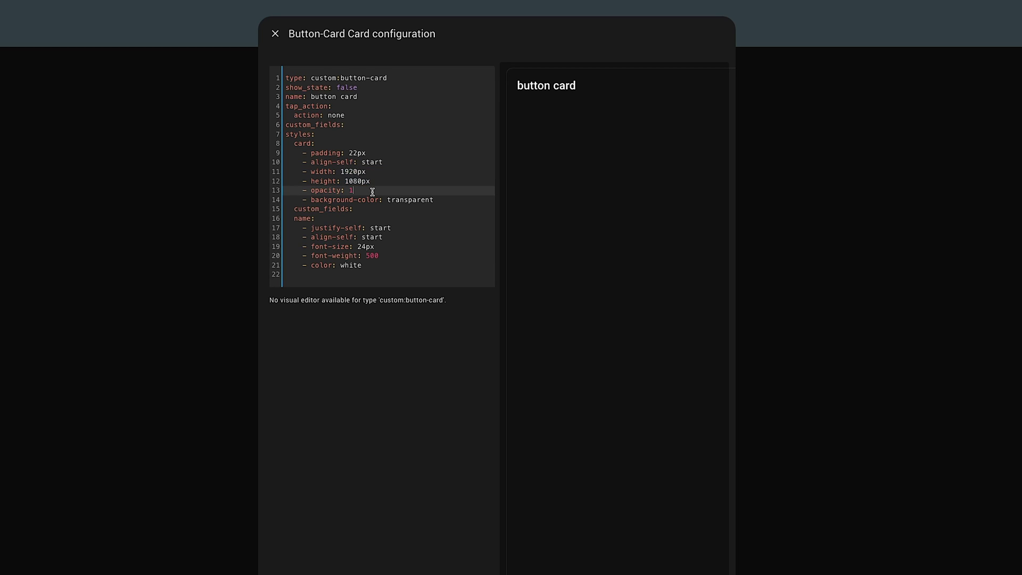
pyautogui.click(441, 200)
pyautogui.doubleClick(404, 200)
pyautogui.write('green')
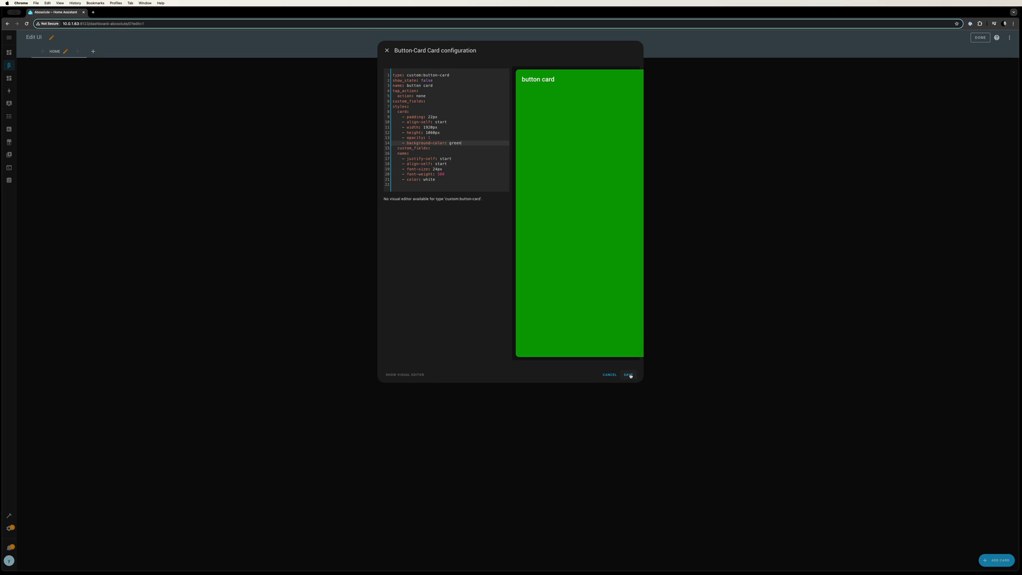
pyautogui.click(629, 375)
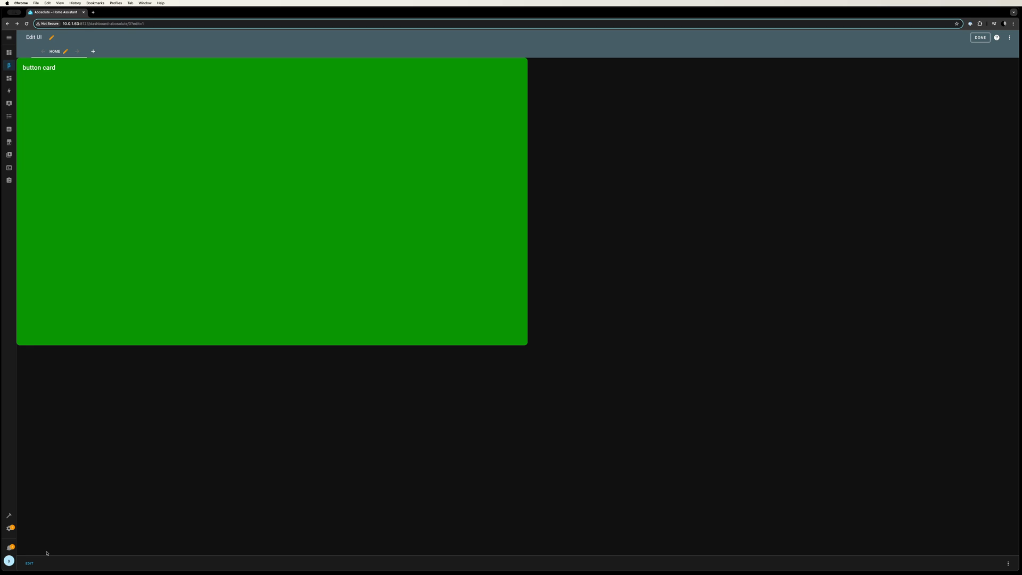
# Step: Add a new view titled 'Setup' to the New Feature Please dashboard
pyautogui.click(9, 78)
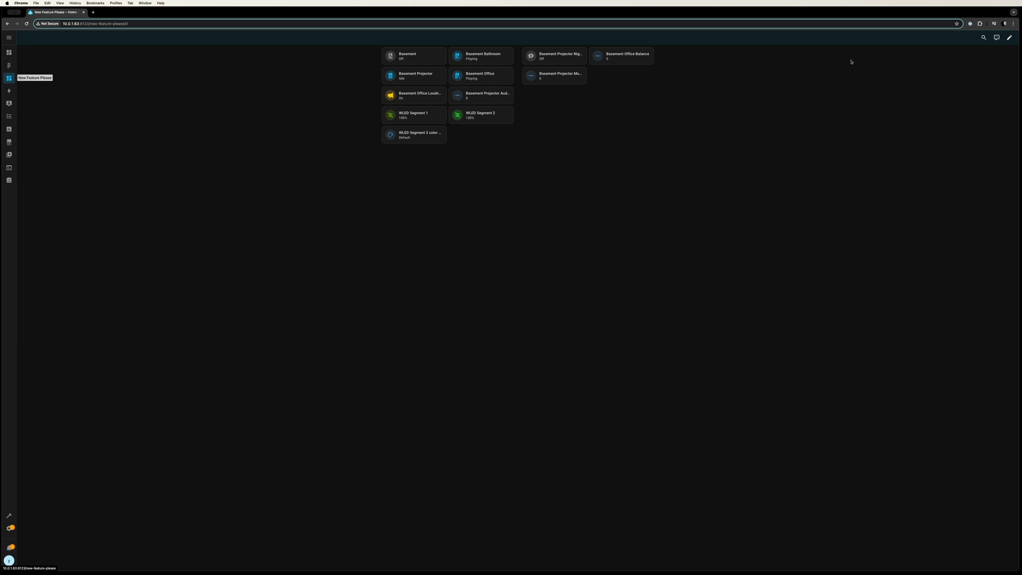
pyautogui.click(1008, 37)
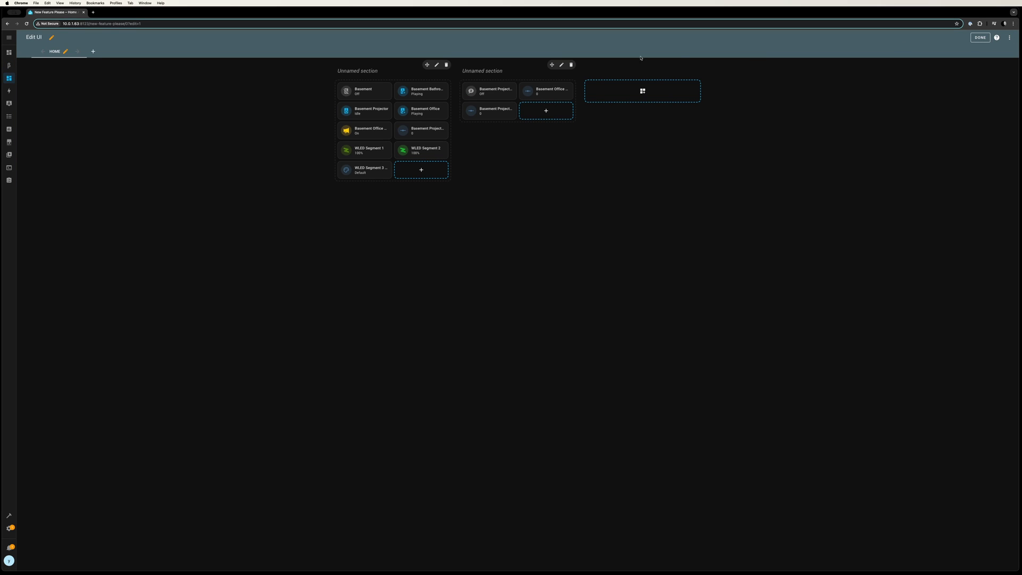
pyautogui.rightClick(98, 52)
pyautogui.click(87, 52)
pyautogui.click(93, 52)
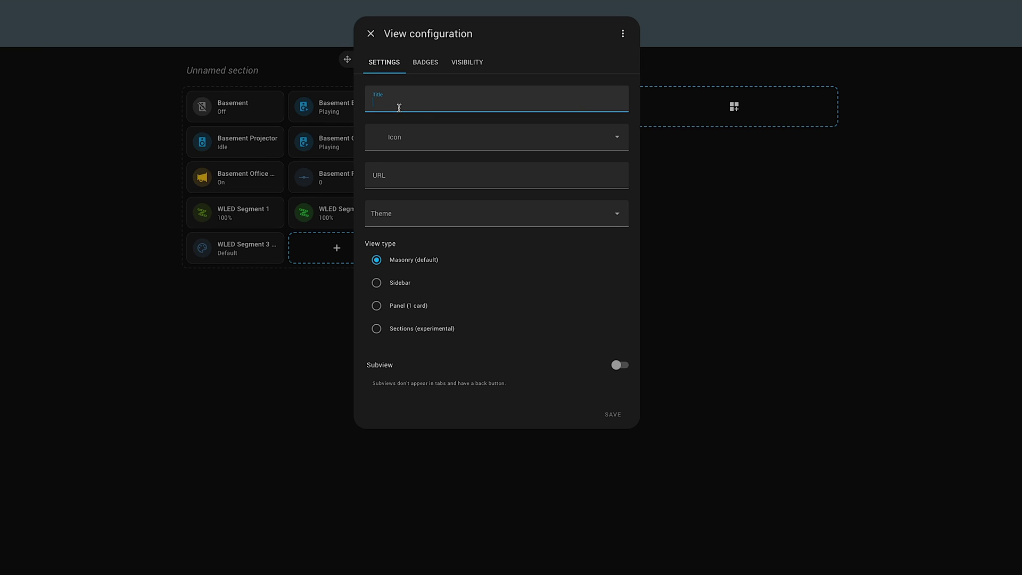
pyautogui.write('Setup')
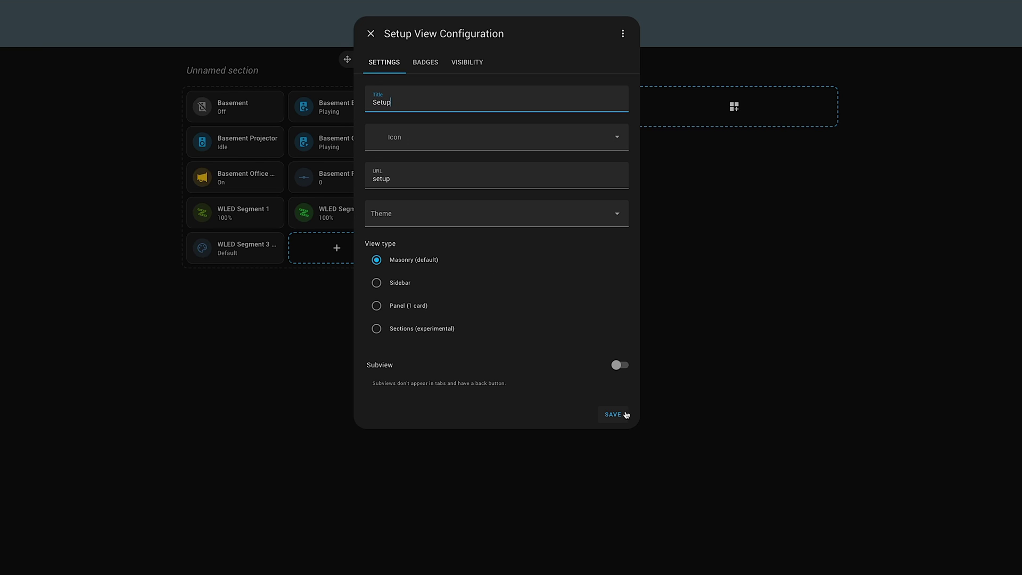
pyautogui.click(625, 414)
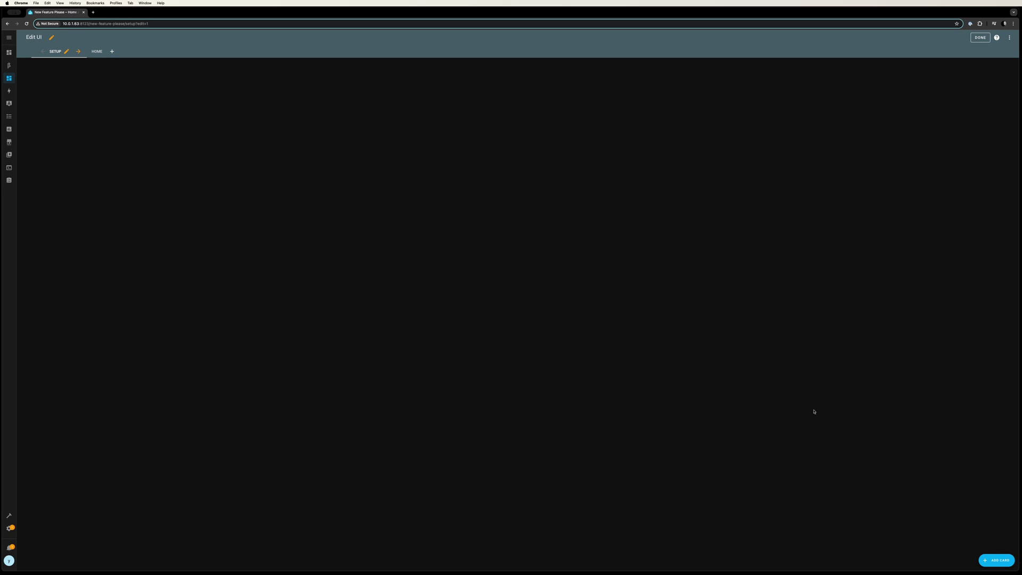
# Step: Add a Basement TV LIFX Button card to Setup and select all its YAML
pyautogui.click(996, 560)
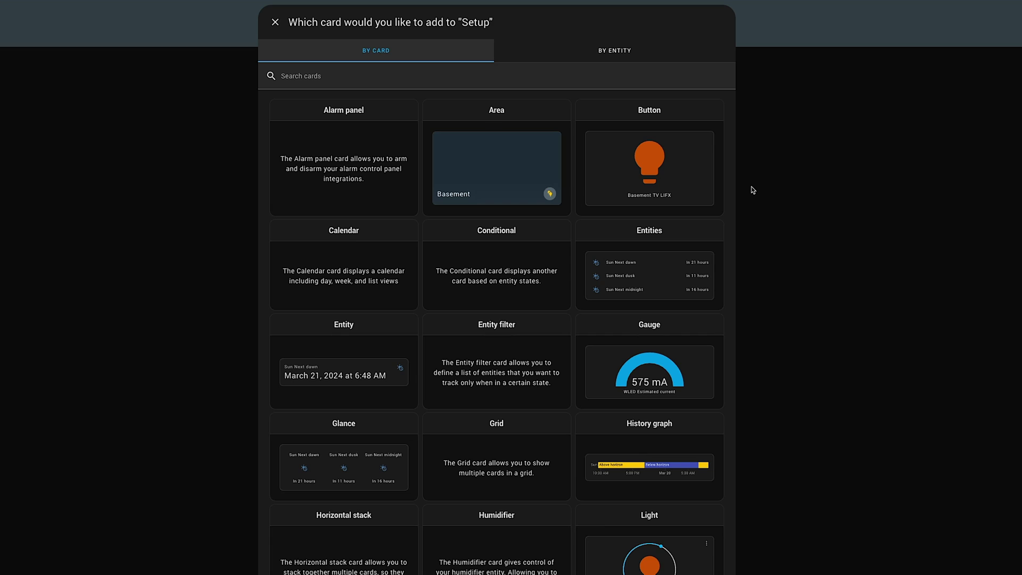
pyautogui.click(650, 174)
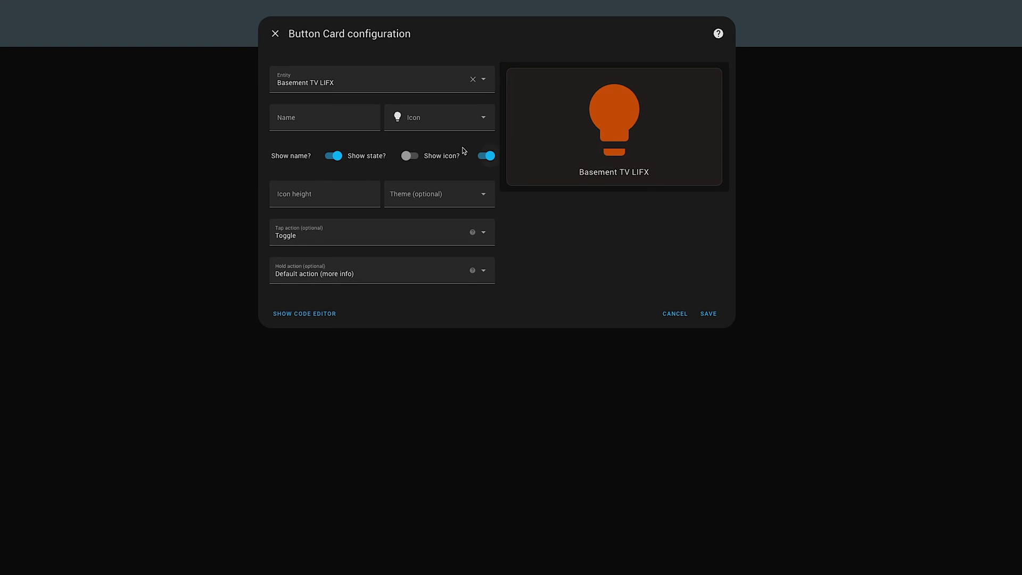
pyautogui.click(708, 314)
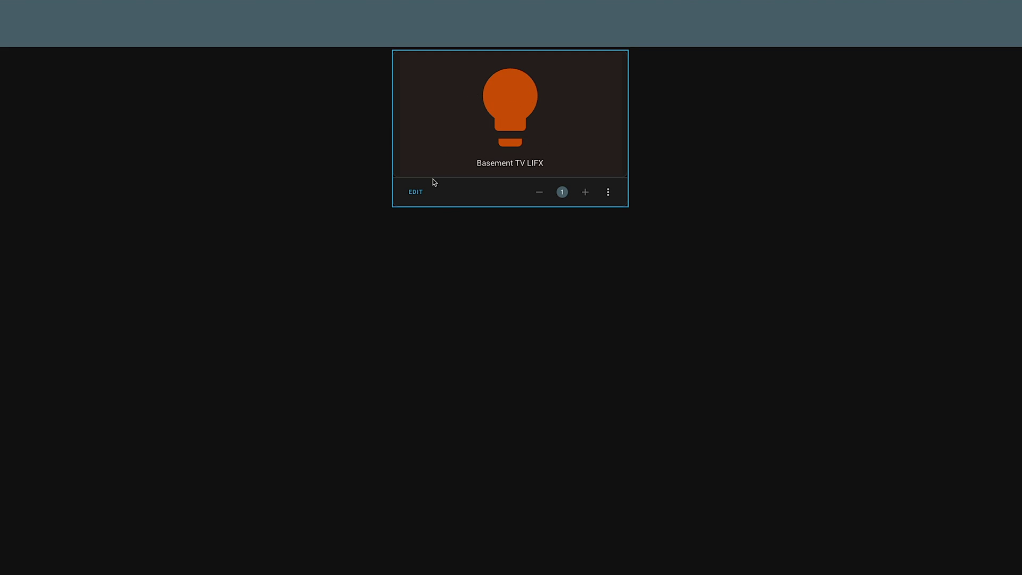
pyautogui.click(417, 194)
pyautogui.click(309, 317)
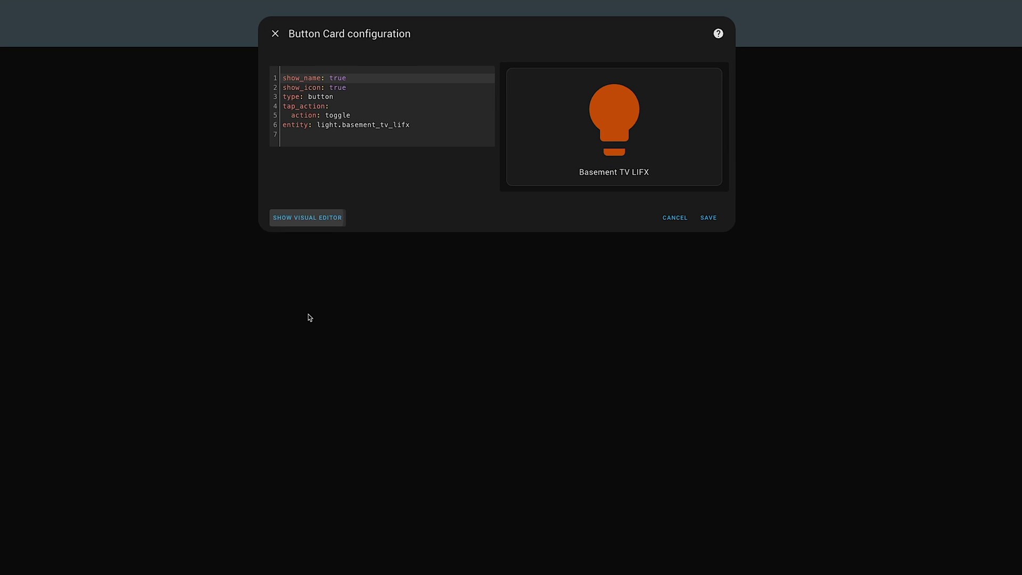
pyautogui.moveTo(424, 128); pyautogui.dragTo(209, 50)
pyautogui.hotkey('ctrl', 'c')
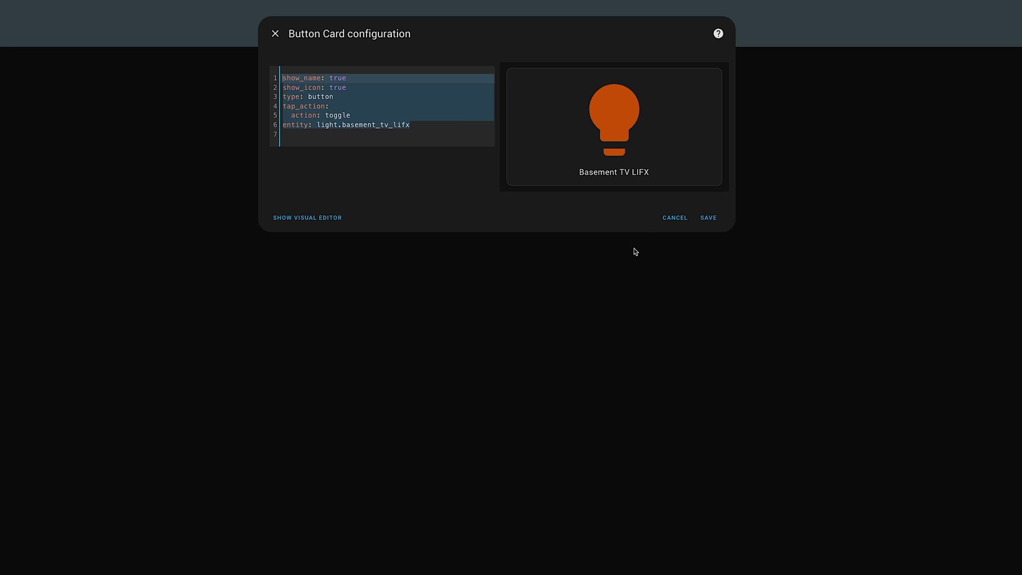
# Step: Go back to the Absolute dashboard and open the green button card's configuration
pyautogui.click(675, 218)
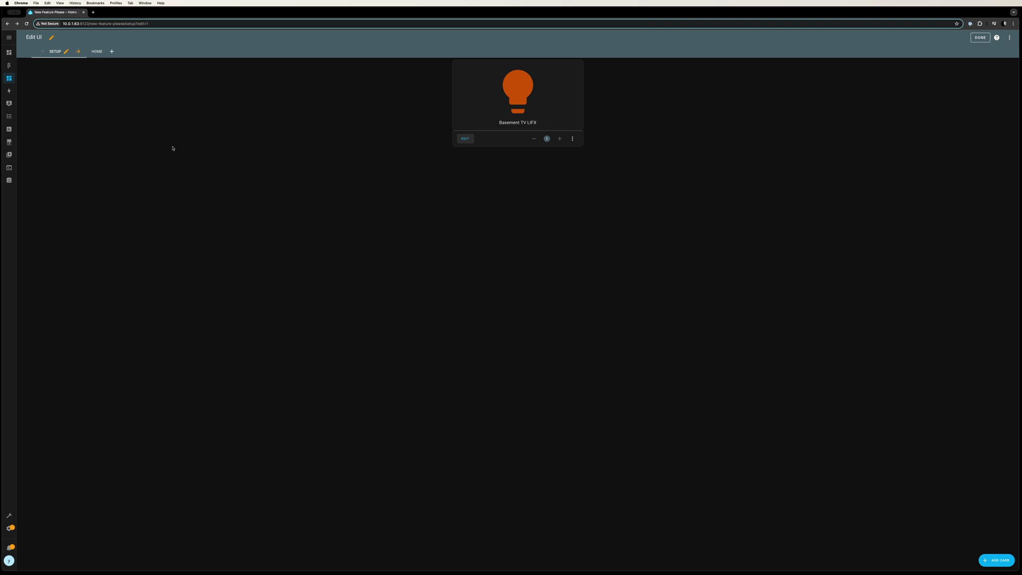
pyautogui.click(9, 65)
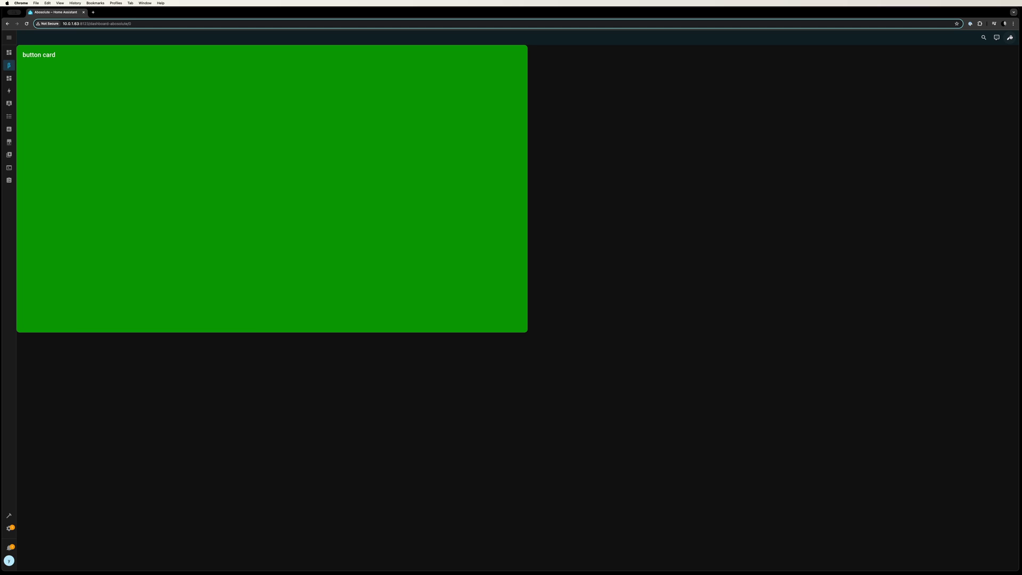
pyautogui.click(1009, 37)
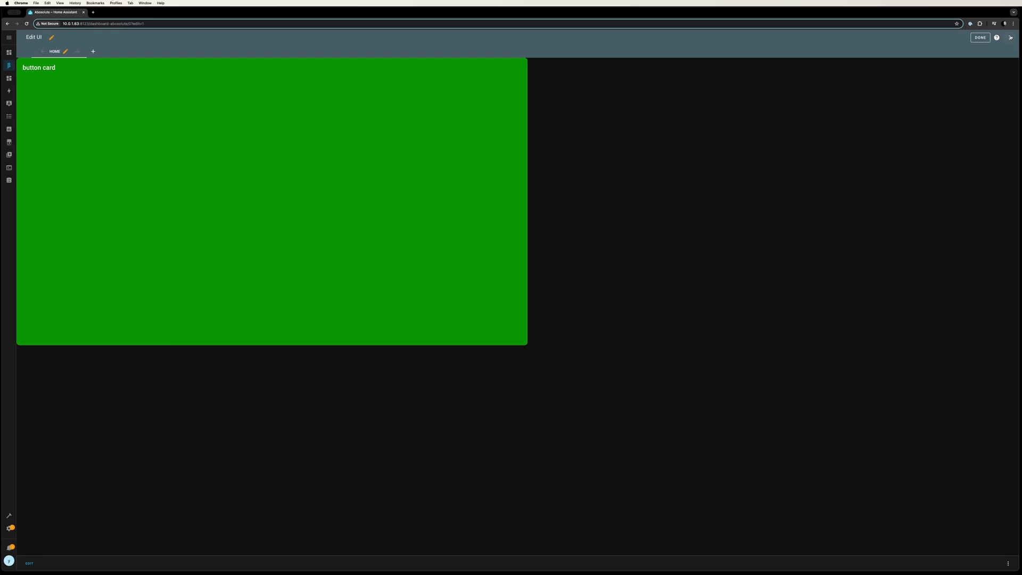
pyautogui.click(30, 563)
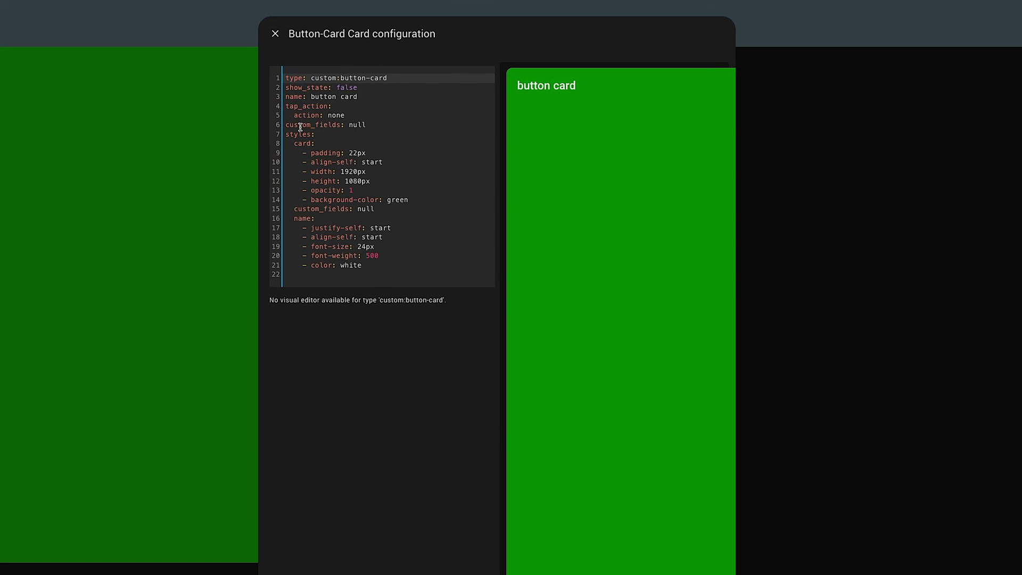
# Step: Replace the custom_fields null with test_light: card: and paste the light button YAML
pyautogui.doubleClick(352, 126)
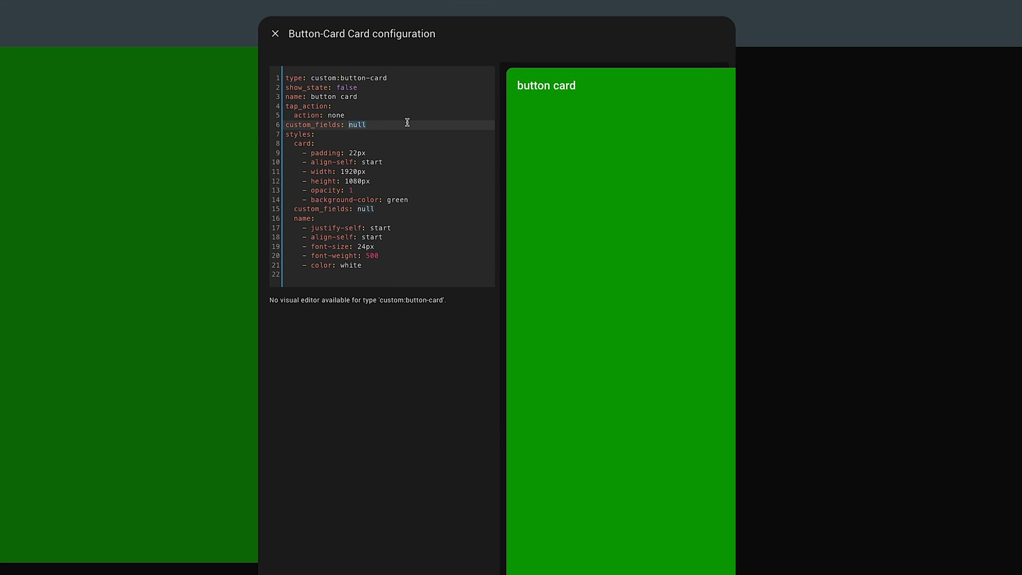
pyautogui.press('BackSpace')
pyautogui.press('Return')
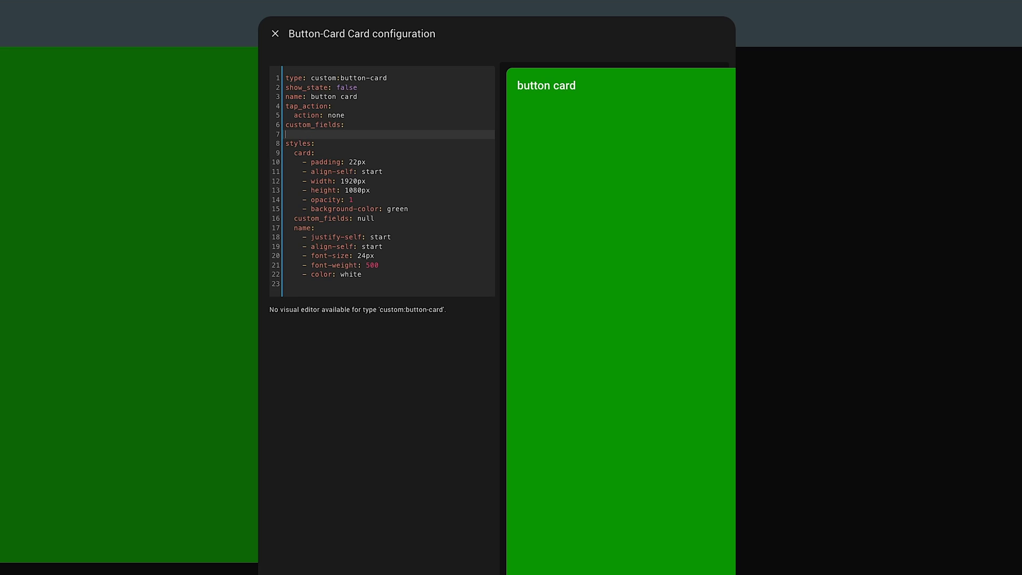
pyautogui.write('test_light:')
pyautogui.press('Return')
pyautogui.write('card:')
pyautogui.press('Return')
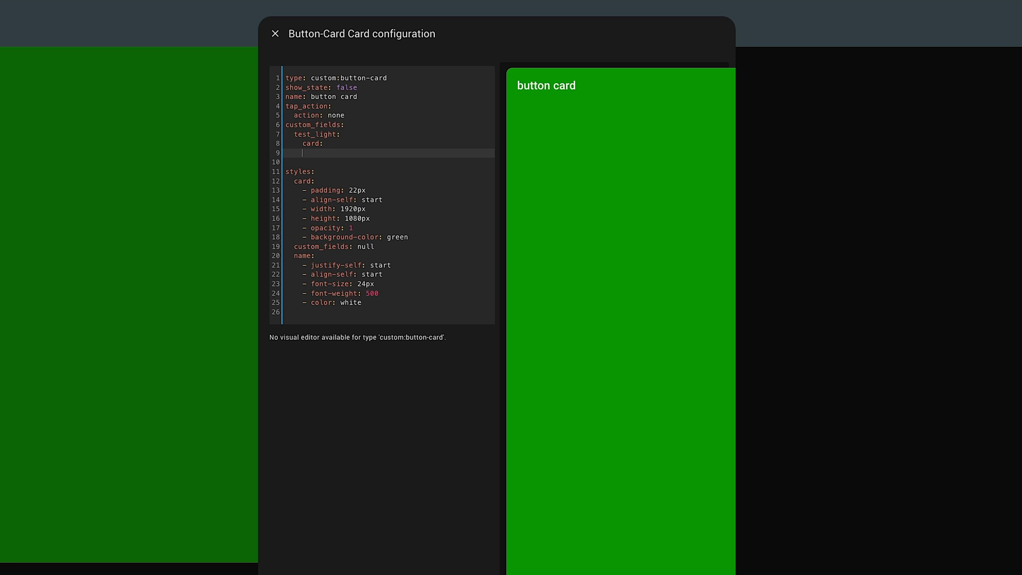
pyautogui.hotkey('ctrl', 'v')
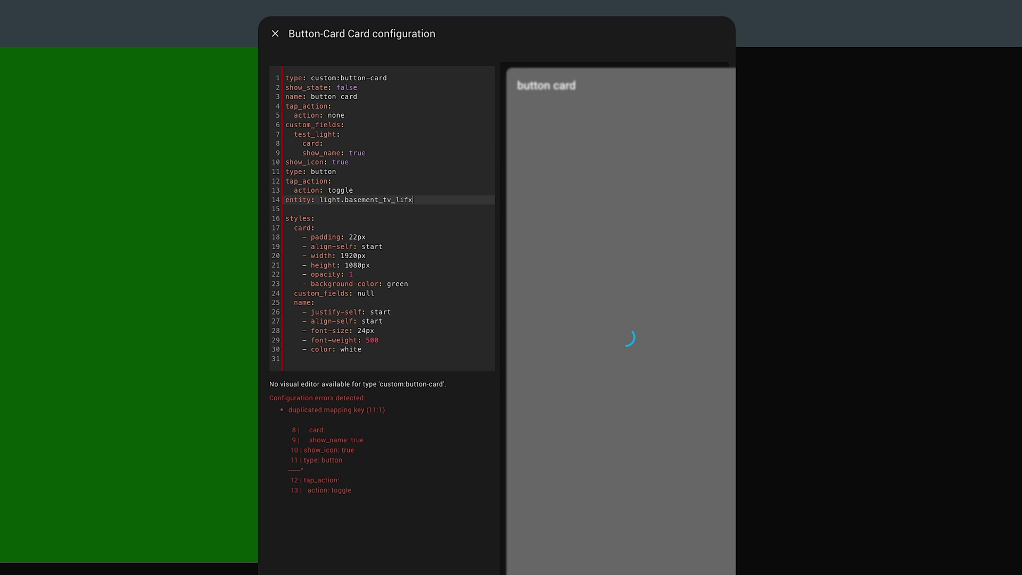
# Step: Indent the pasted light button lines under card and save the green card
pyautogui.moveTo(420, 200); pyautogui.dragTo(247, 165)
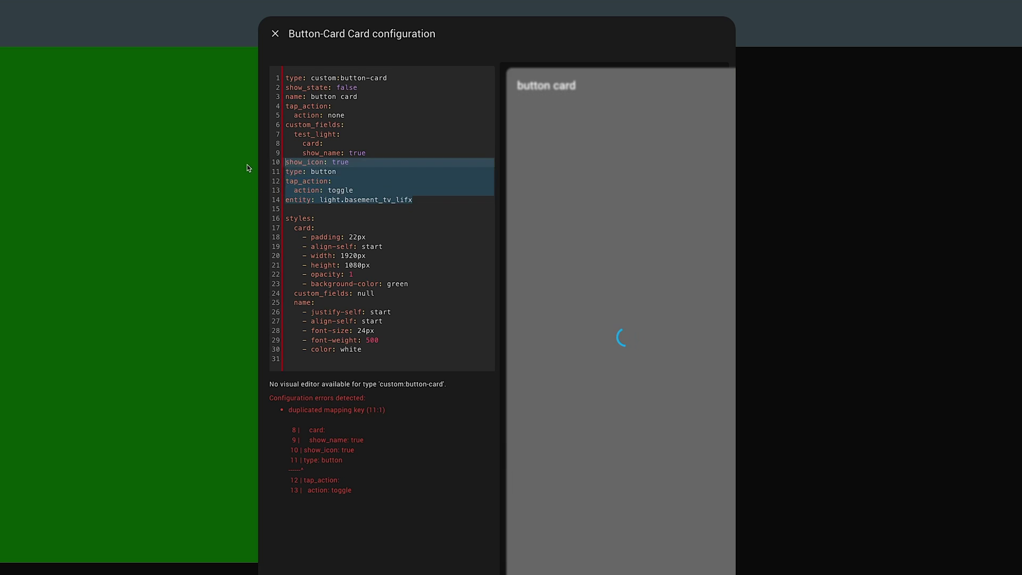
pyautogui.press('Tab')
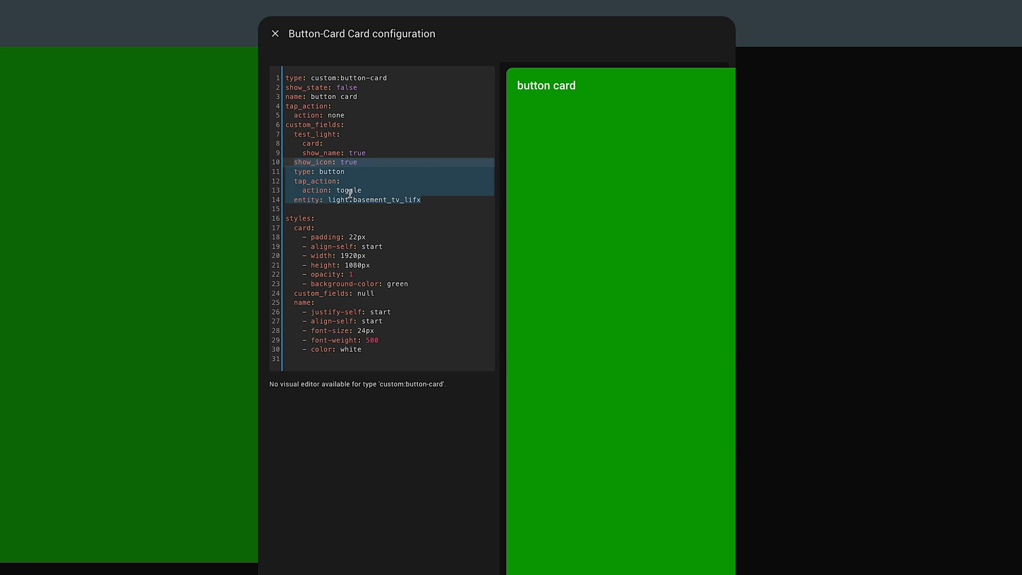
pyautogui.press('Tab')
pyautogui.click(436, 201)
pyautogui.moveTo(416, 199); pyautogui.dragTo(205, 158)
pyautogui.press('Tab')
pyautogui.moveTo(340, 135); pyautogui.dragTo(261, 140)
pyautogui.hotkey('ctrl', 'c')
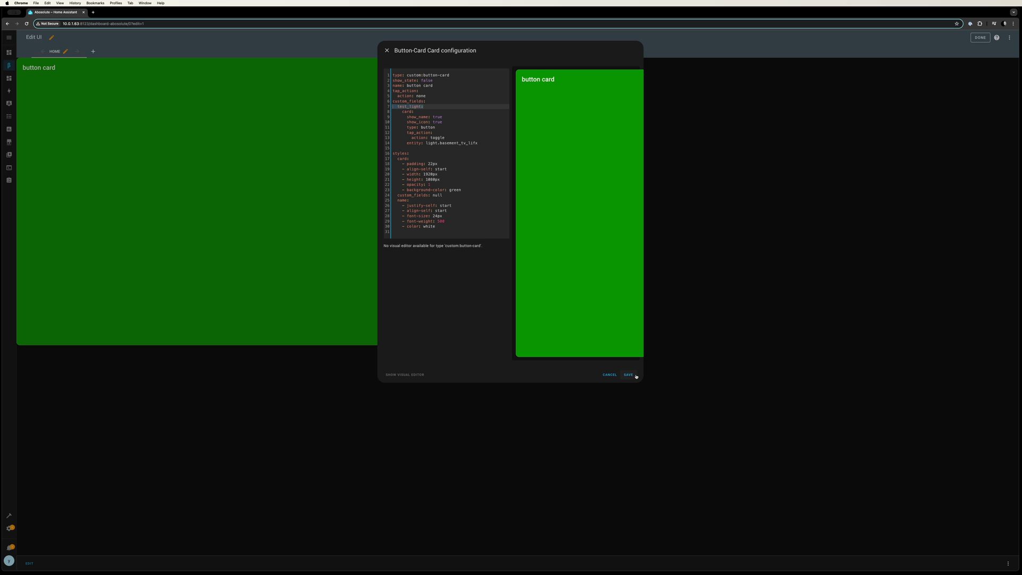
pyautogui.click(646, 376)
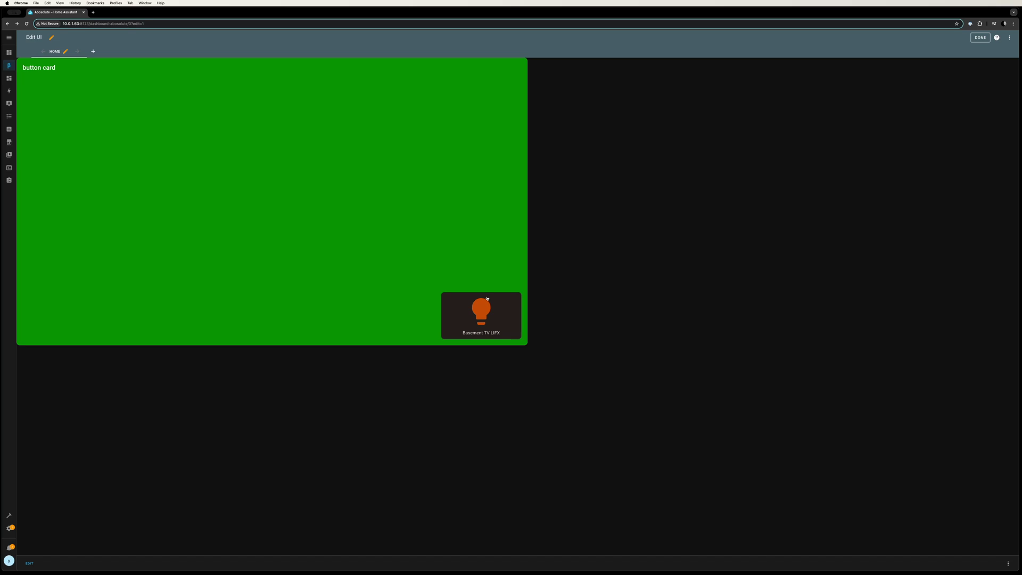
# Step: Replace the null under styles custom_fields with a test_light entry
pyautogui.click(29, 563)
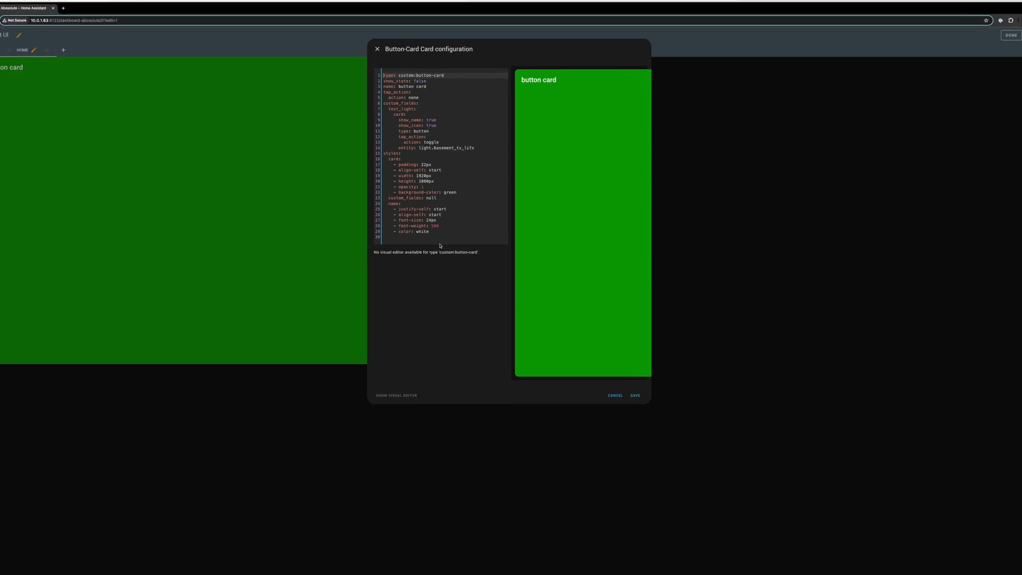
pyautogui.click(315, 219)
pyautogui.doubleClick(364, 285)
pyautogui.press('BackSpace')
pyautogui.press('Return')
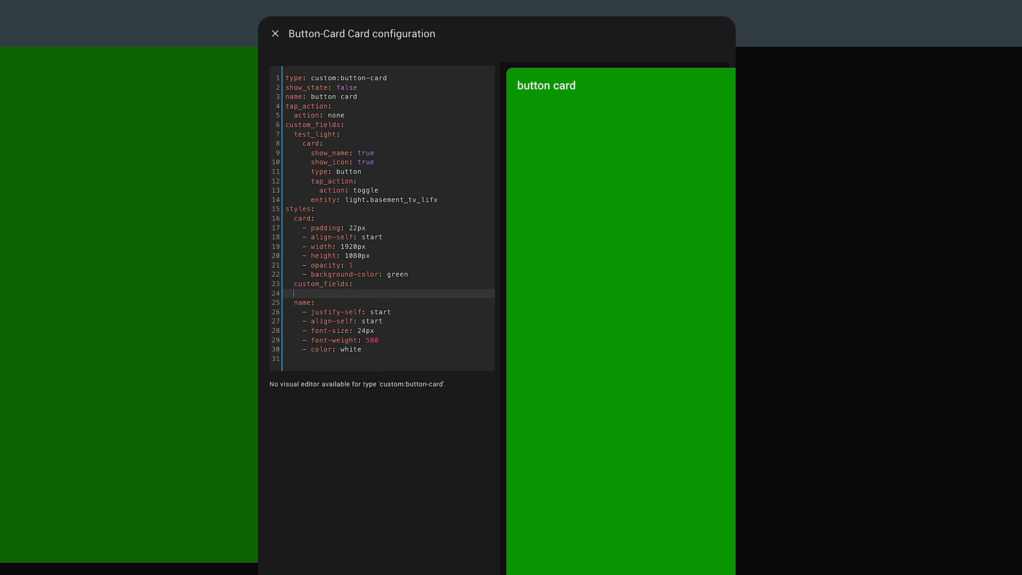
pyautogui.hotkey('ctrl', 'v')
pyautogui.press('Return')
pyautogui.press('Return')
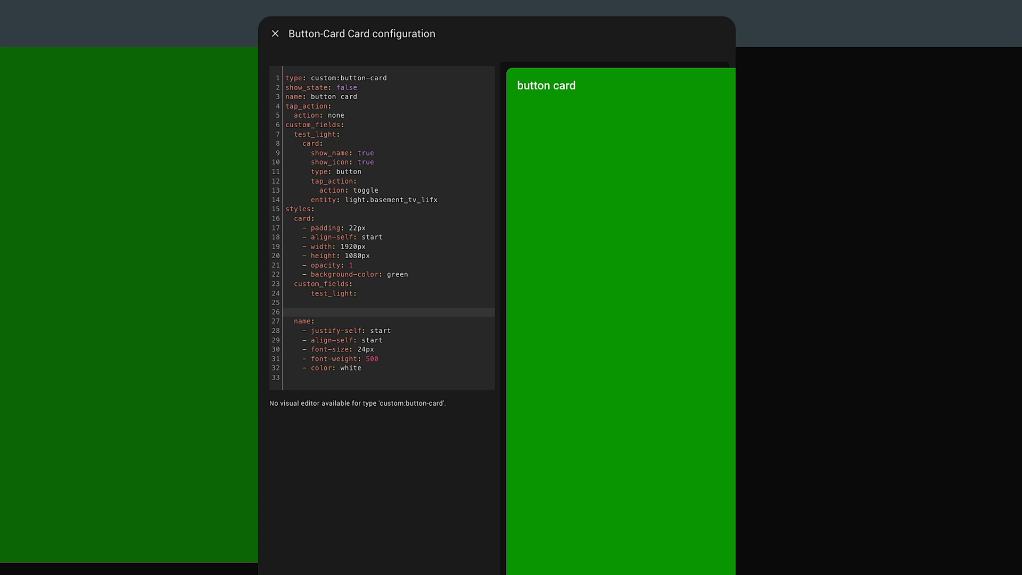
# Step: Paste and indent position absolute, top 100px, left 500px, width 300px, height 110px under test_light
pyautogui.click(283, 302)
pyautogui.write('- position: absolute - top: 100px - left: 500px - width: 300px - height: 110px')
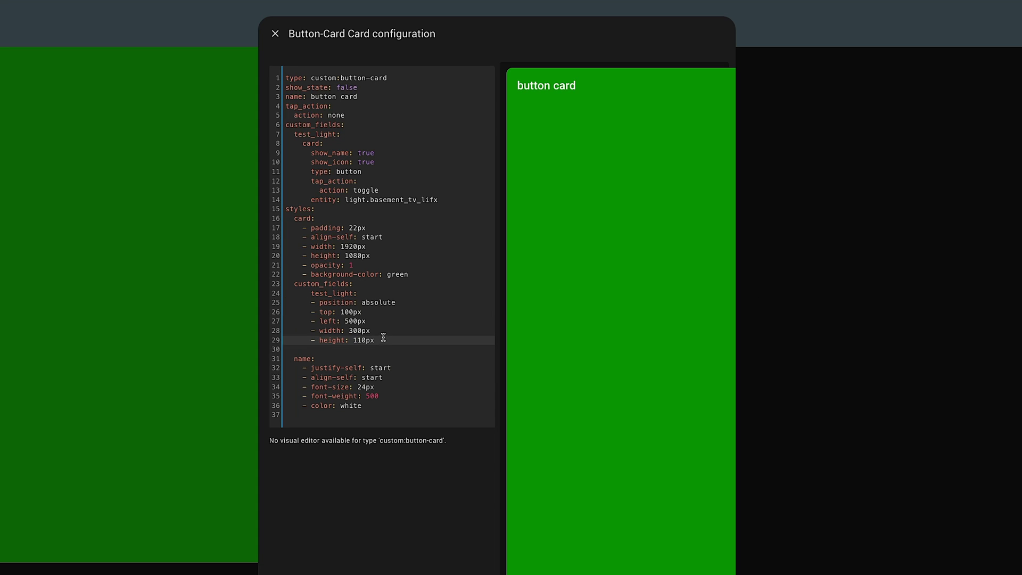
pyautogui.moveTo(385, 339); pyautogui.dragTo(299, 307)
pyautogui.press('Tab')
pyautogui.click(414, 311)
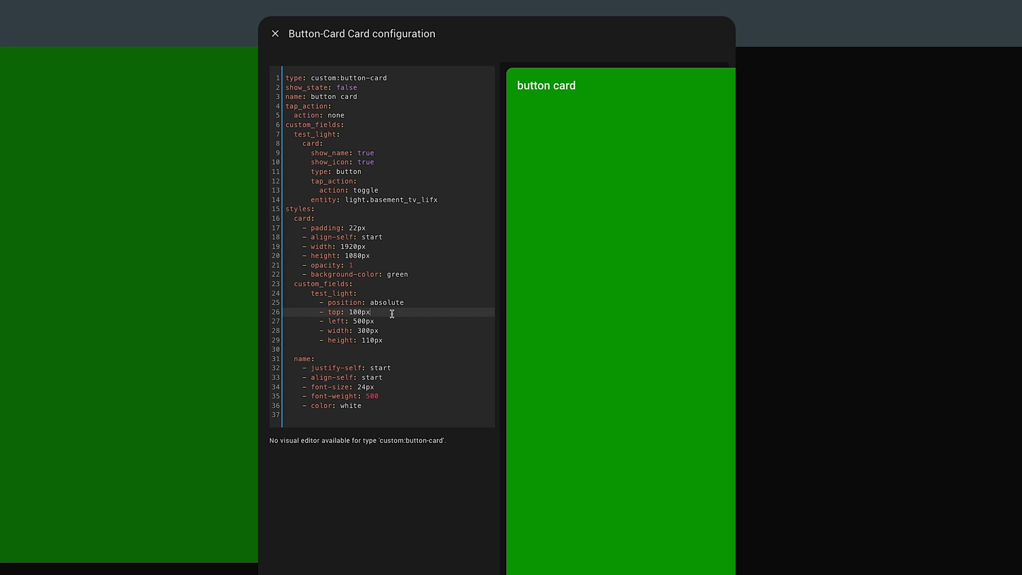
# Step: Try top 0px and left 0px for the light button in the preview
pyautogui.click(584, 430)
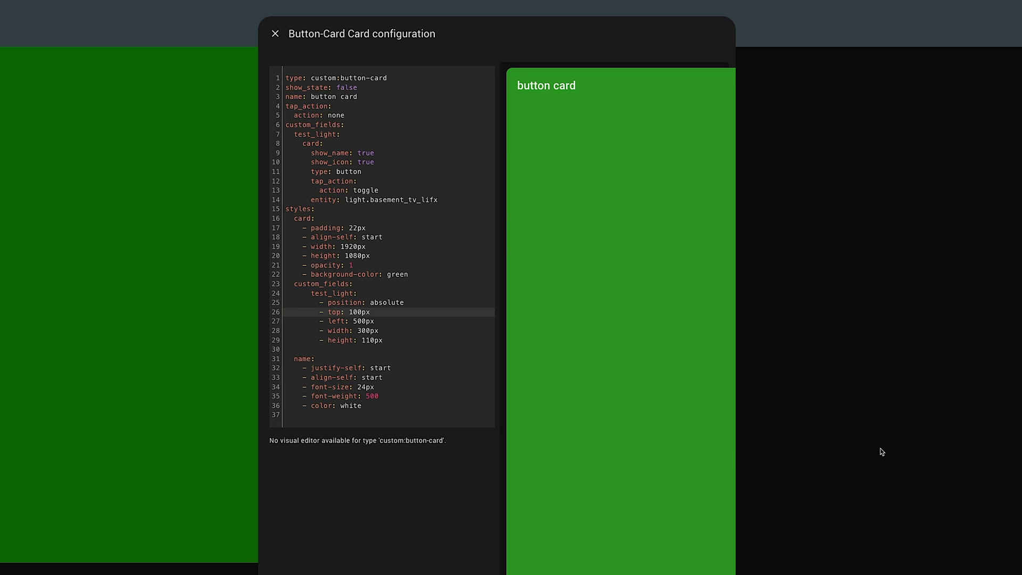
pyautogui.click(422, 330)
pyautogui.click(361, 311)
pyautogui.moveTo(361, 311); pyautogui.dragTo(348, 311)
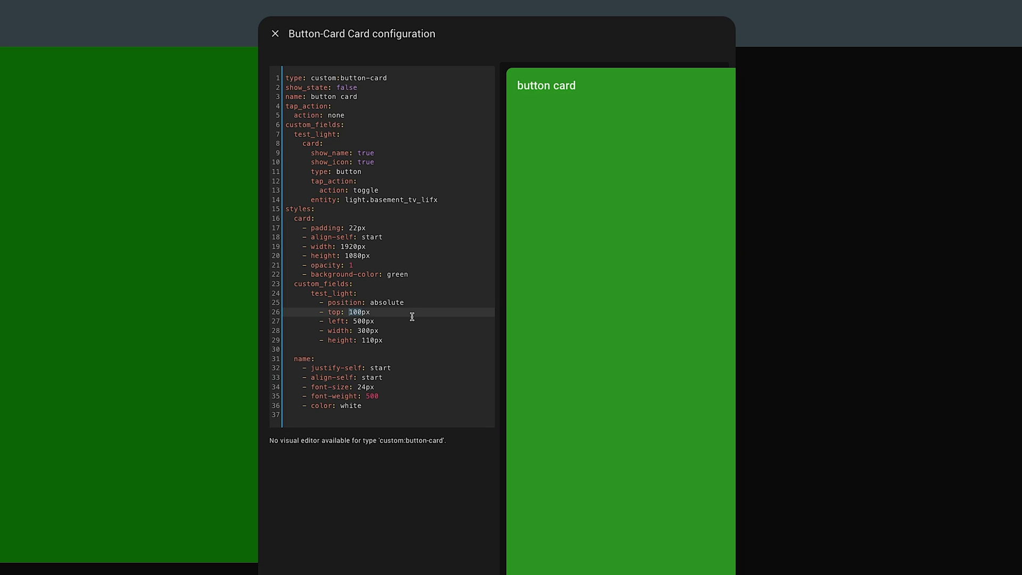
pyautogui.write('0')
pyautogui.moveTo(366, 321); pyautogui.dragTo(353, 321)
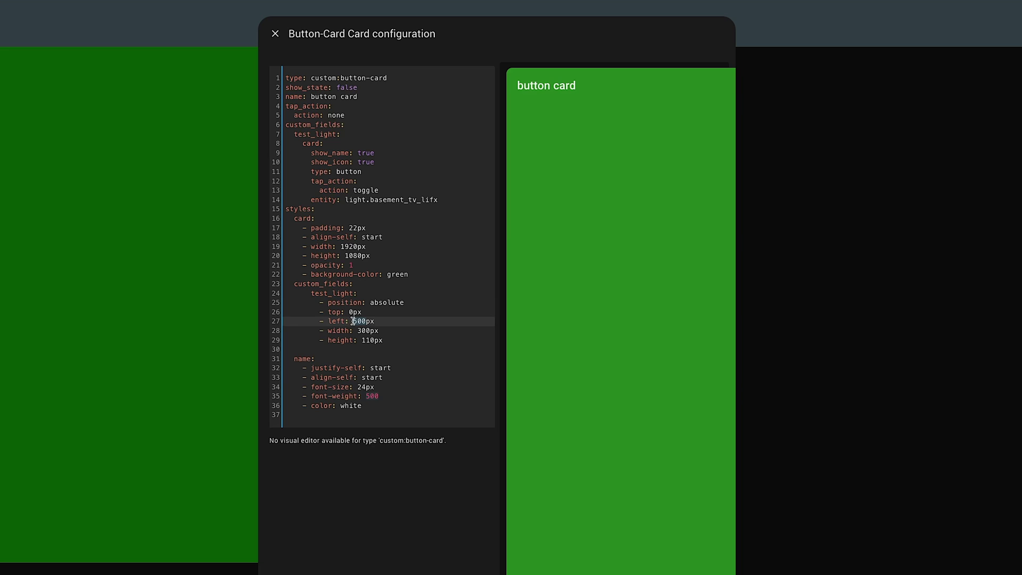
pyautogui.write('0')
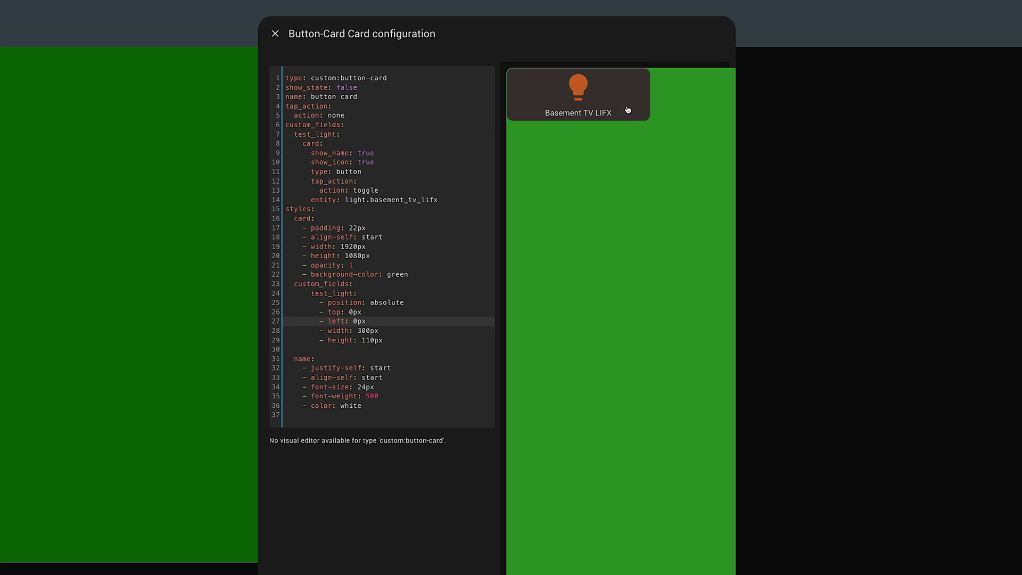
# Step: Adjust top through 150px, then set top and left to 300px and save the card
pyautogui.click(352, 313)
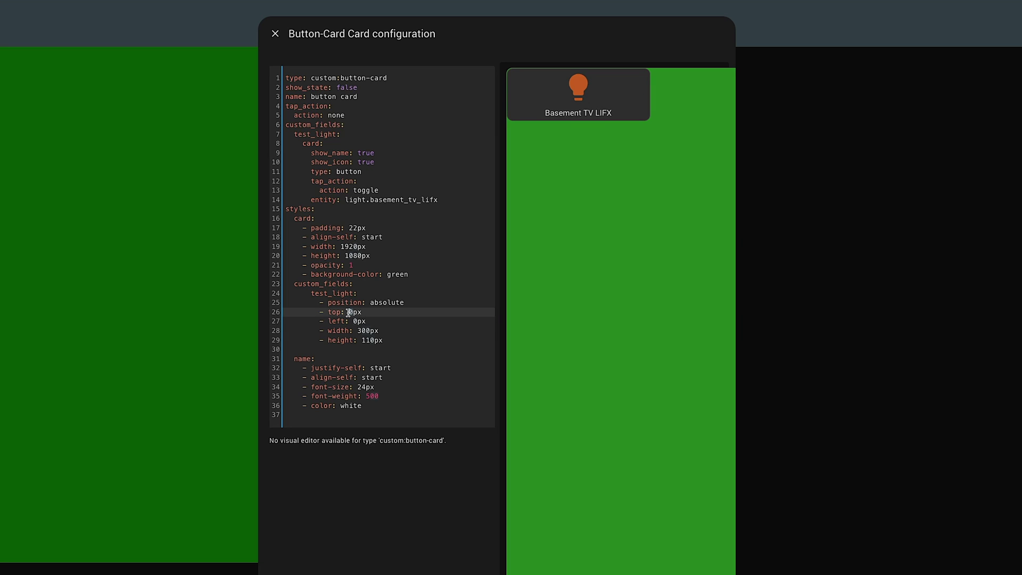
pyautogui.press('BackSpace')
pyautogui.write('150')
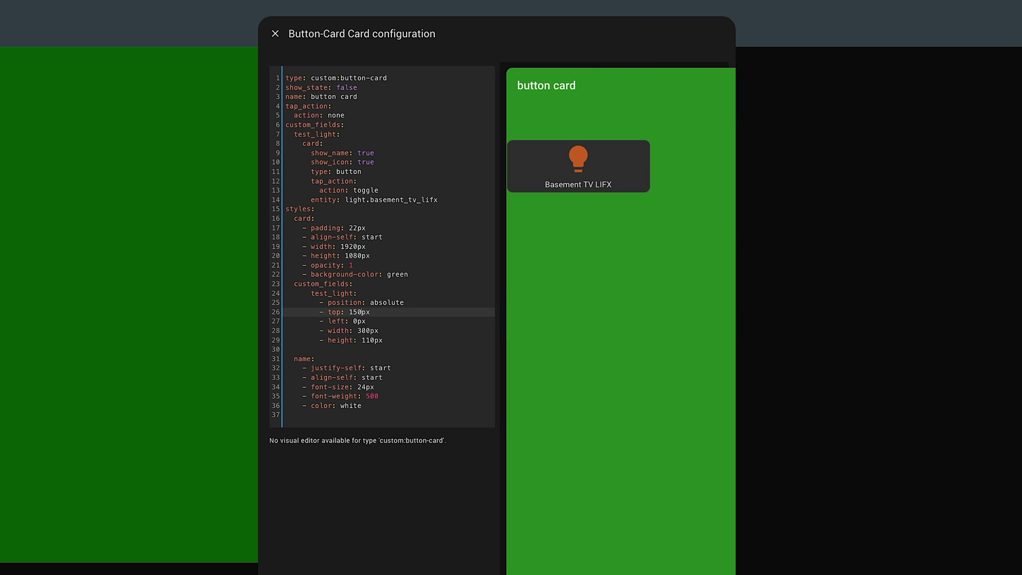
pyautogui.click(354, 320)
pyautogui.write('5')
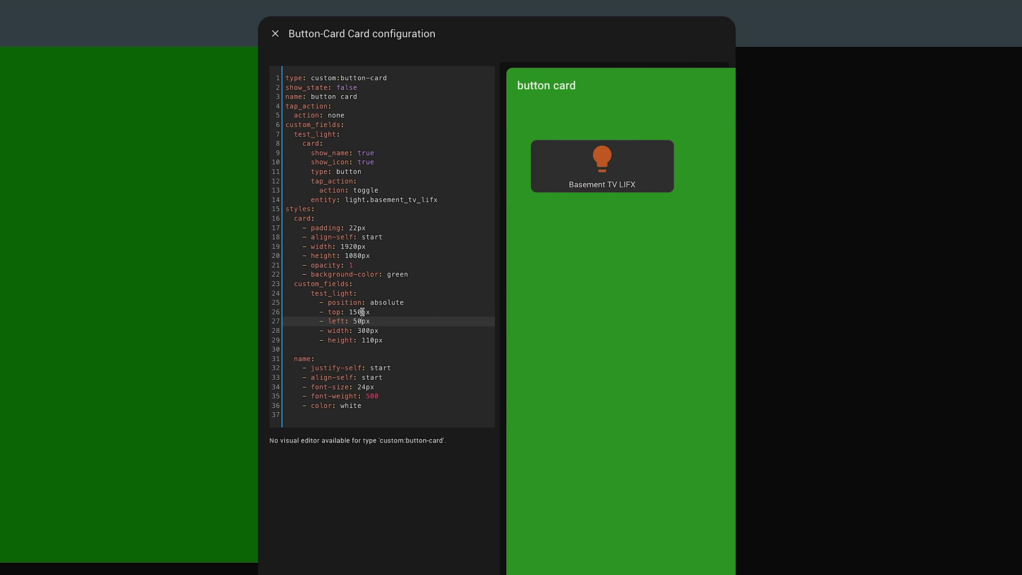
pyautogui.moveTo(362, 312); pyautogui.dragTo(349, 312)
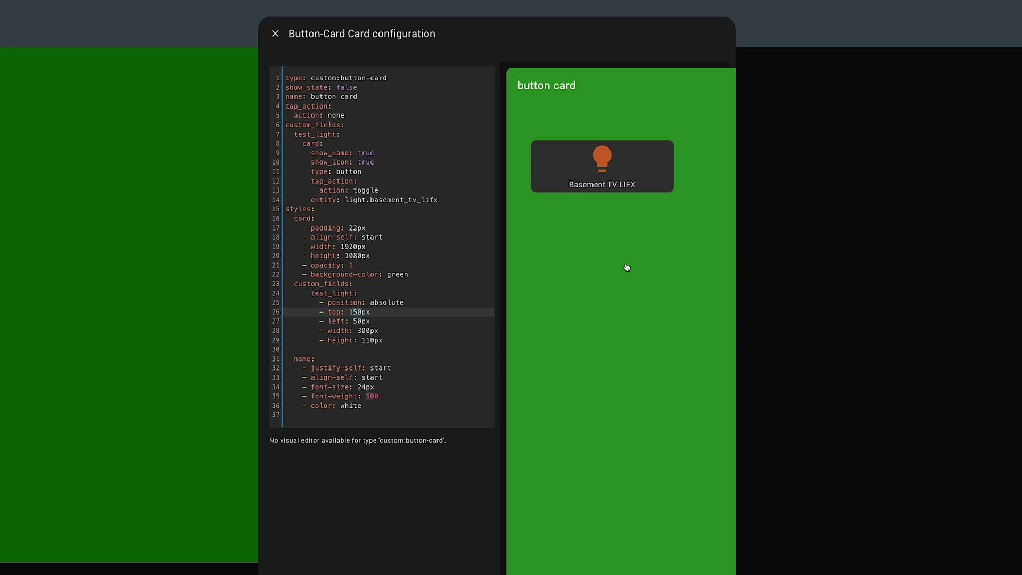
pyautogui.write('300')
pyautogui.press('Down')
pyautogui.press('BackSpace')
pyautogui.press('BackSpace')
pyautogui.write('300')
pyautogui.click(633, 379)
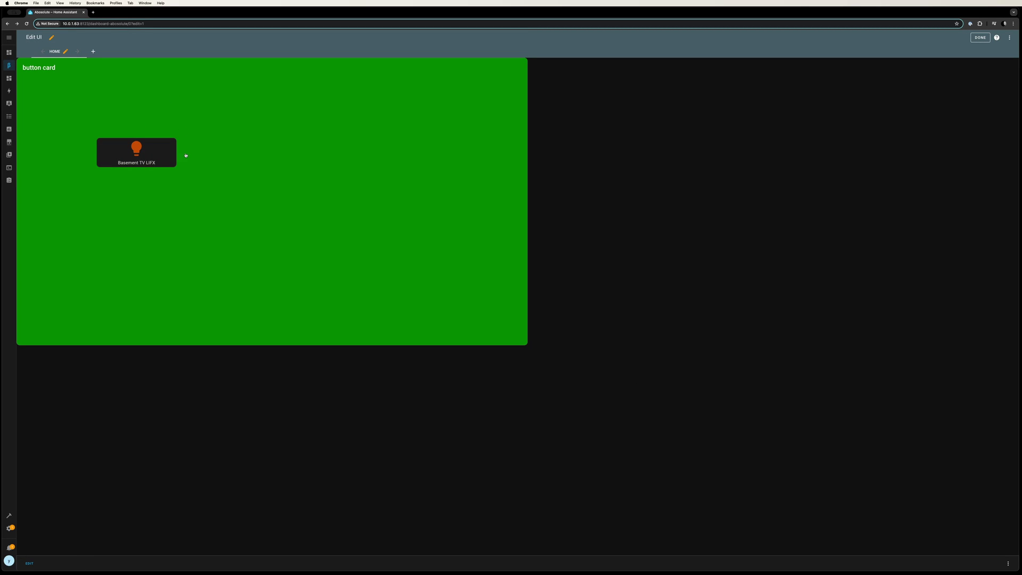
# Step: Reopen the card YAML and experiment with the light button's width and height values
pyautogui.click(30, 563)
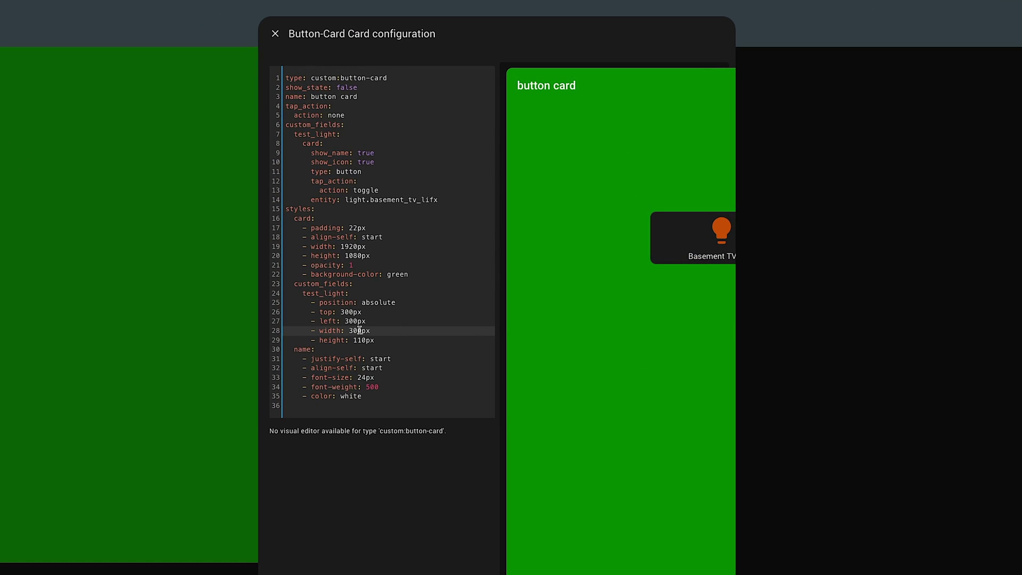
pyautogui.doubleClick(357, 340)
pyautogui.write('500px')
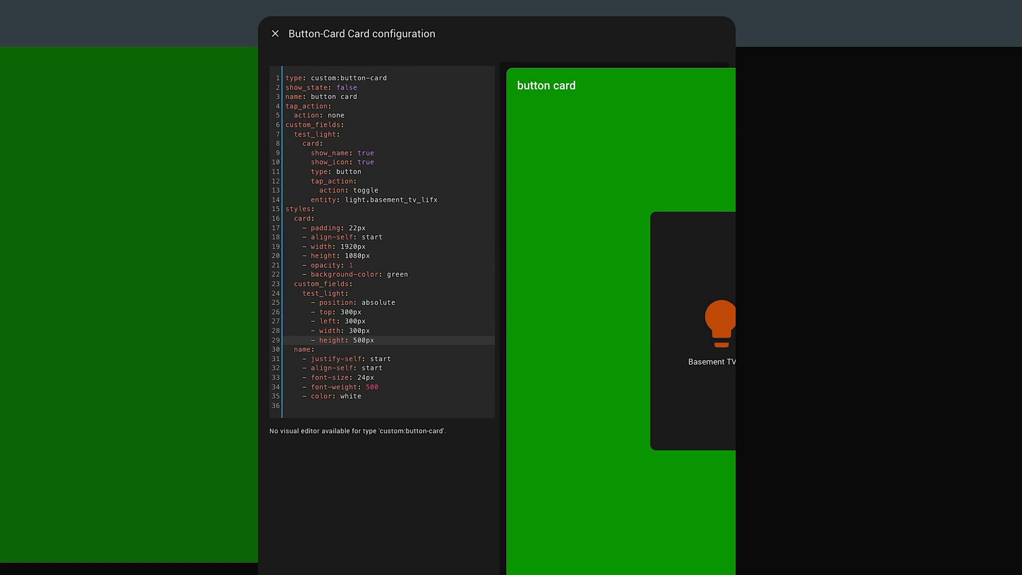
pyautogui.press('BackSpace')
pyautogui.press('Up')
pyautogui.press('BackSpace')
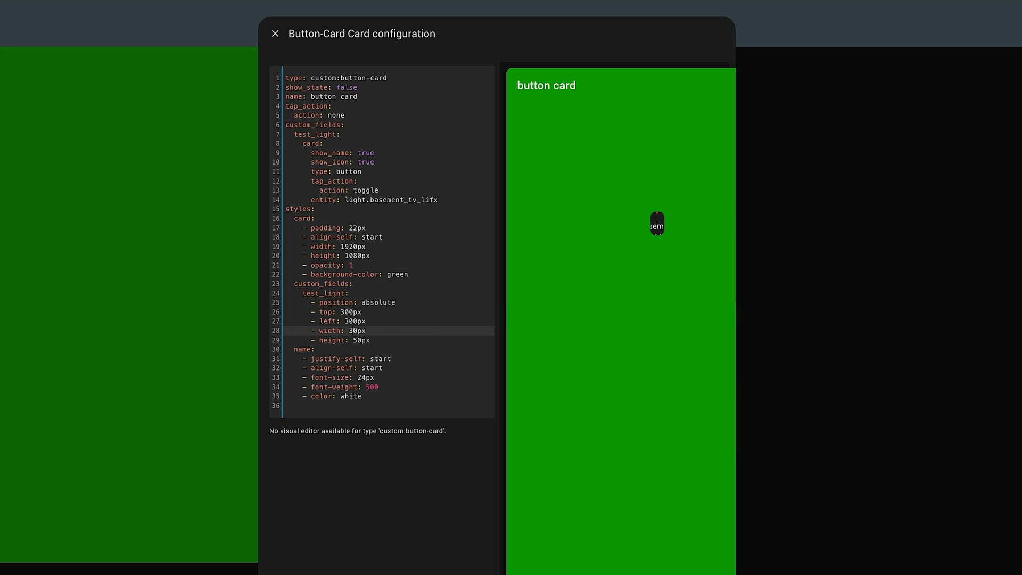
pyautogui.press('BackSpace')
pyautogui.write('7')
pyautogui.click(352, 340)
pyautogui.press('BackSpace')
pyautogui.write('7')
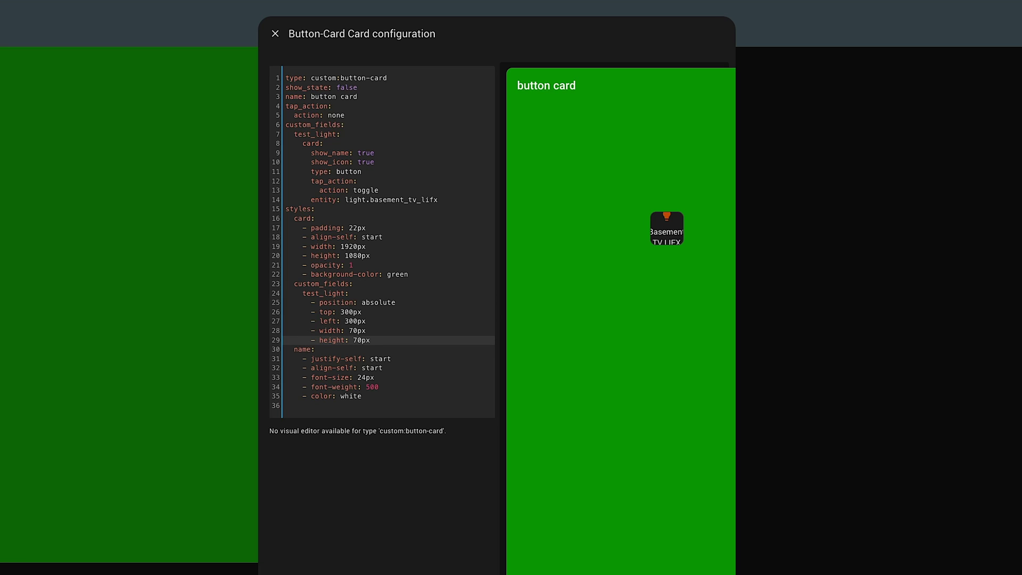
# Step: Set the light button to width 250 and height 150px, then open New Feature Please
pyautogui.click(360, 332)
pyautogui.press('BackSpace')
pyautogui.press('BackSpace')
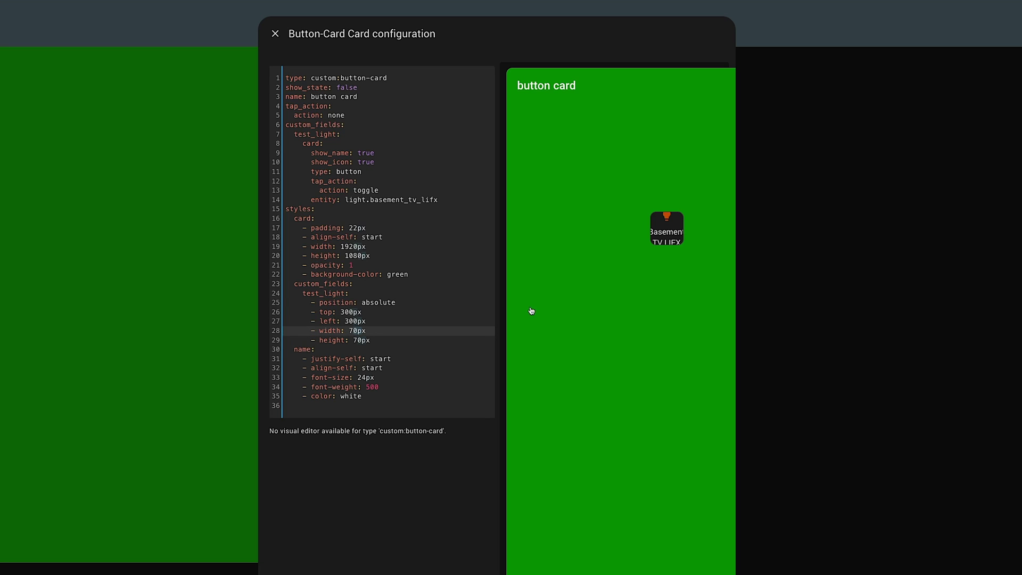
pyautogui.press('BackSpace')
pyautogui.write('250')
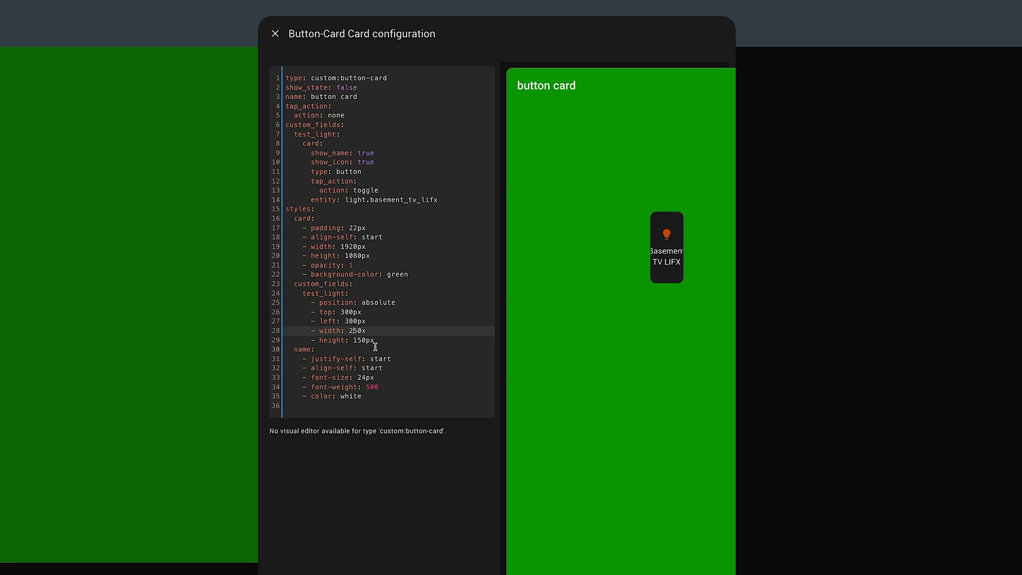
pyautogui.doubleClick(375, 341)
pyautogui.write('150px')
pyautogui.click(379, 331)
pyautogui.press('BackSpace')
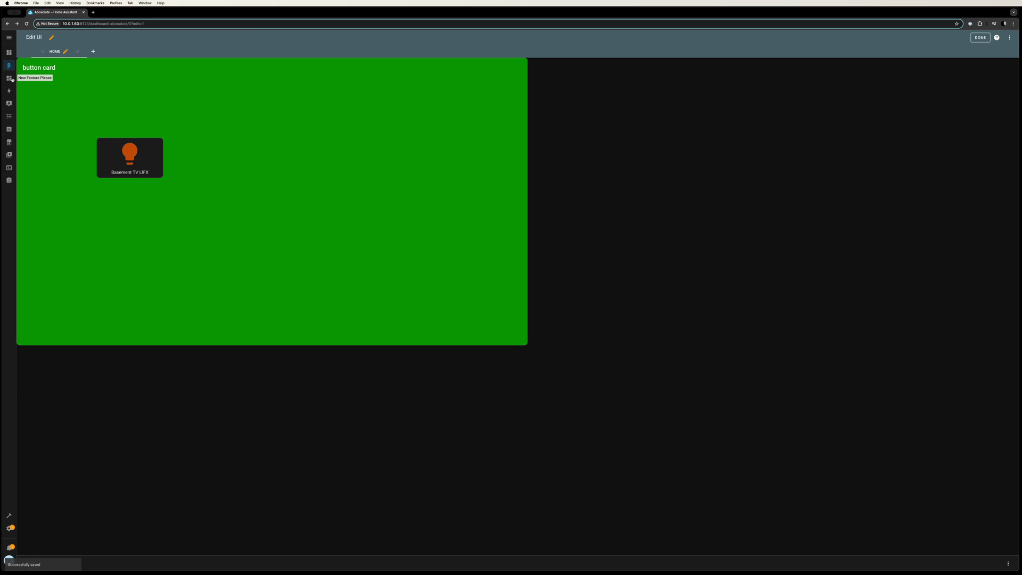
pyautogui.click(9, 79)
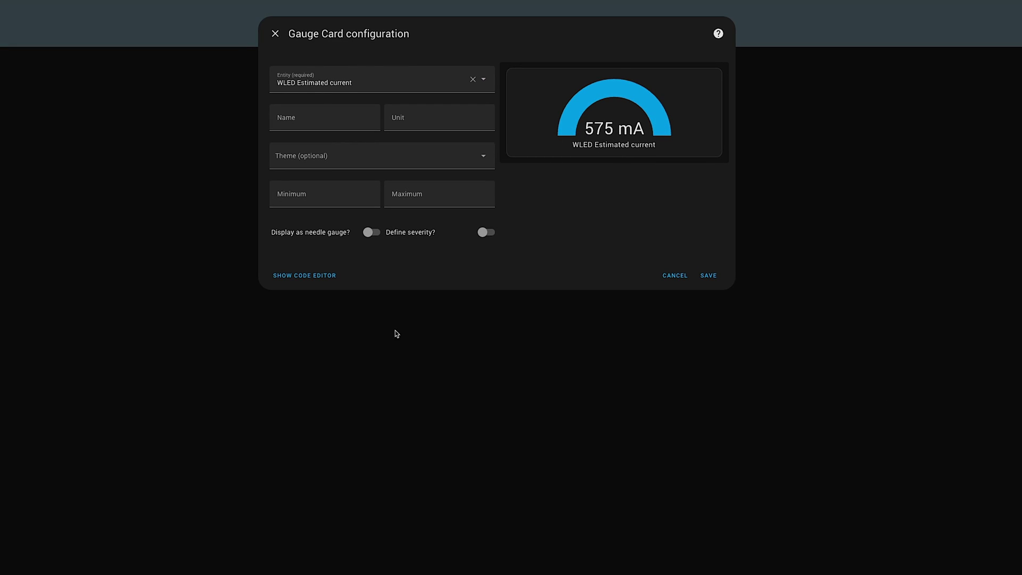
# Step: Show the WLED Estimated current gauge card's YAML in the code editor
pyautogui.click(314, 276)
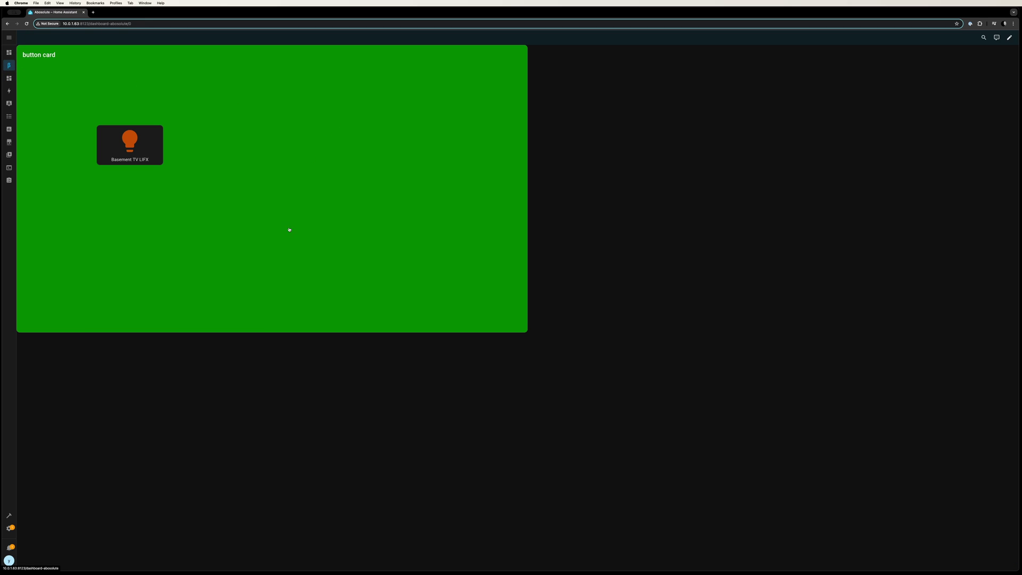
# Step: Add a wled_current custom field holding a gauge card for sensor.wled_estimated_current
pyautogui.click(1009, 37)
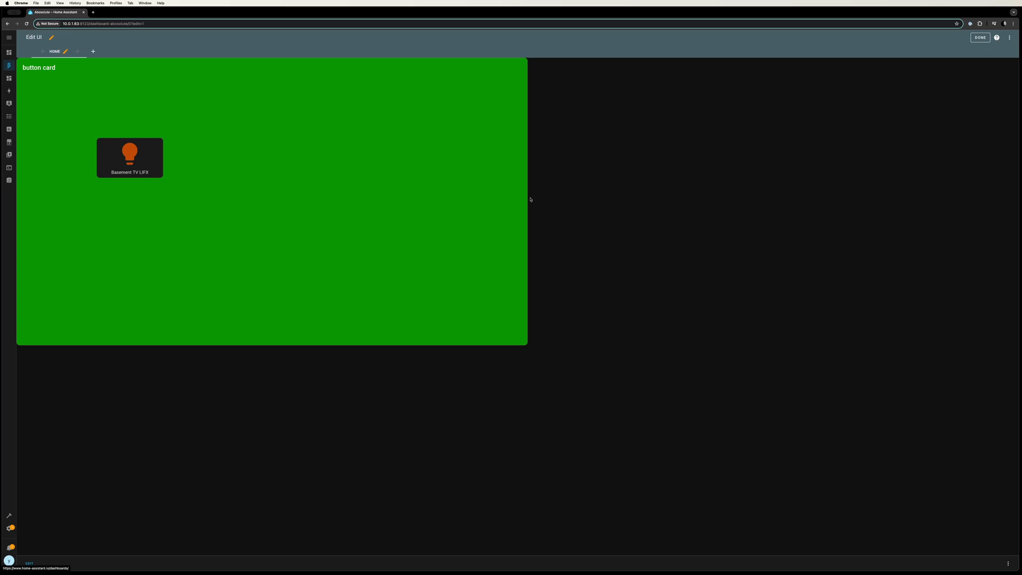
pyautogui.click(29, 563)
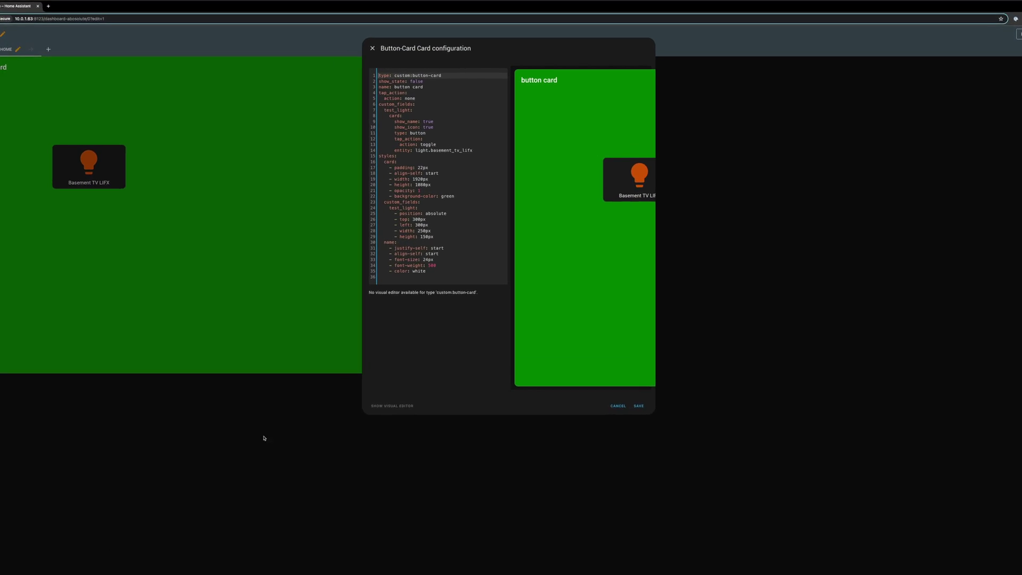
pyautogui.click(355, 126)
pyautogui.press('Return')
pyautogui.press('Return')
pyautogui.press('Up')
pyautogui.write('wled')
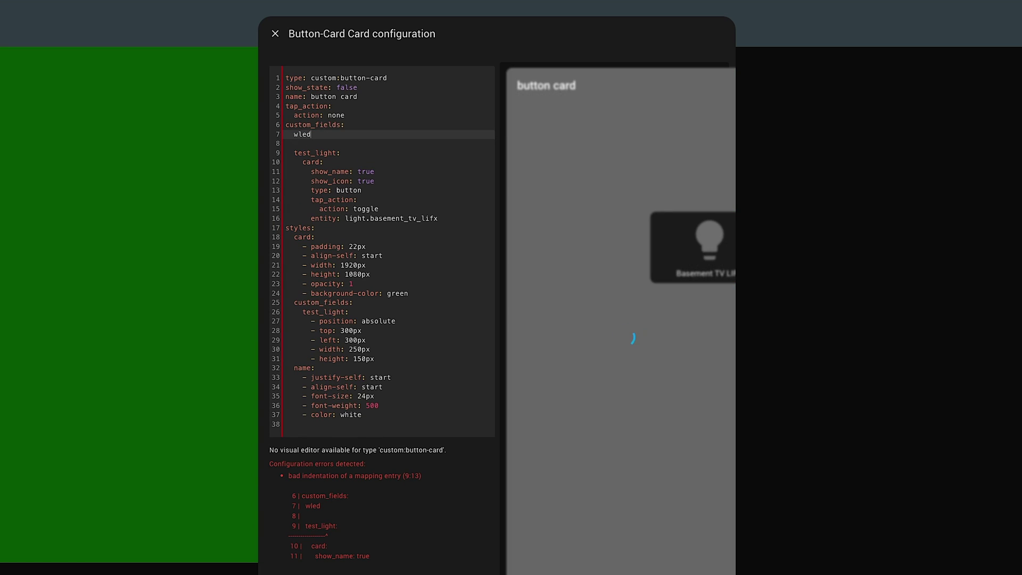
pyautogui.write('_current:')
pyautogui.press('Return')
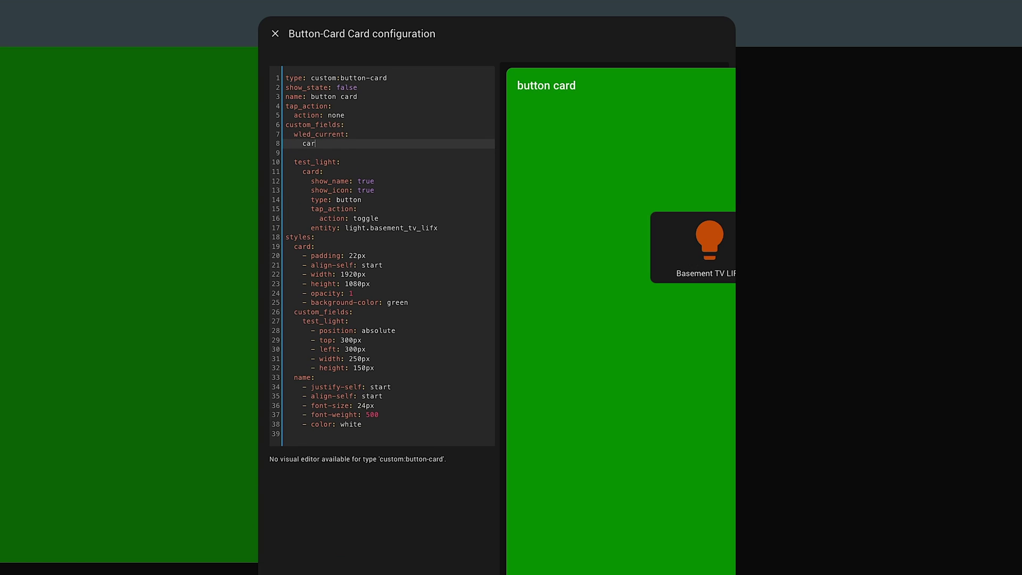
pyautogui.write('card:')
pyautogui.press('Return')
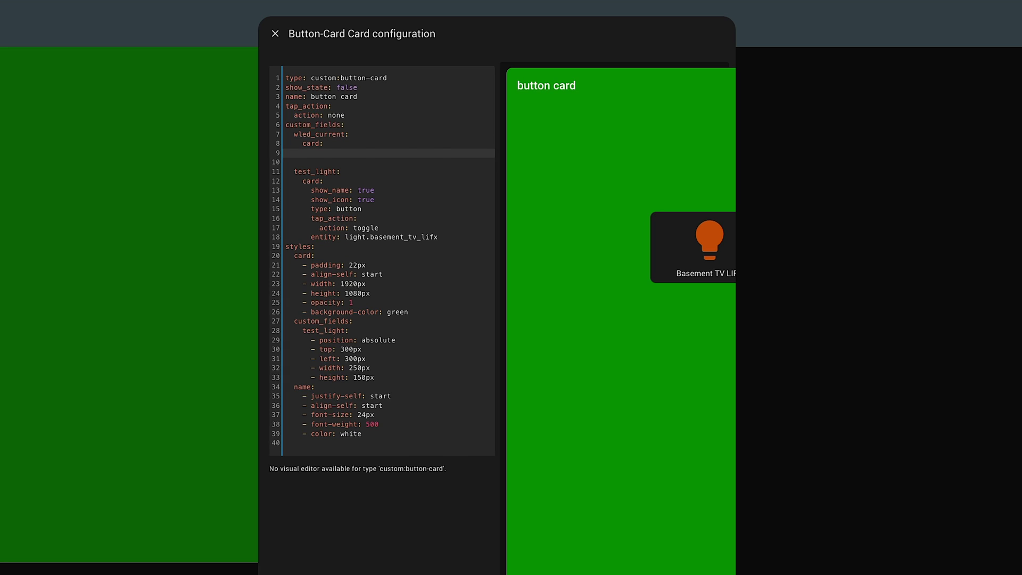
pyautogui.write('type: gauge entity: sensor.wled_estimated_current')
pyautogui.press('Home')
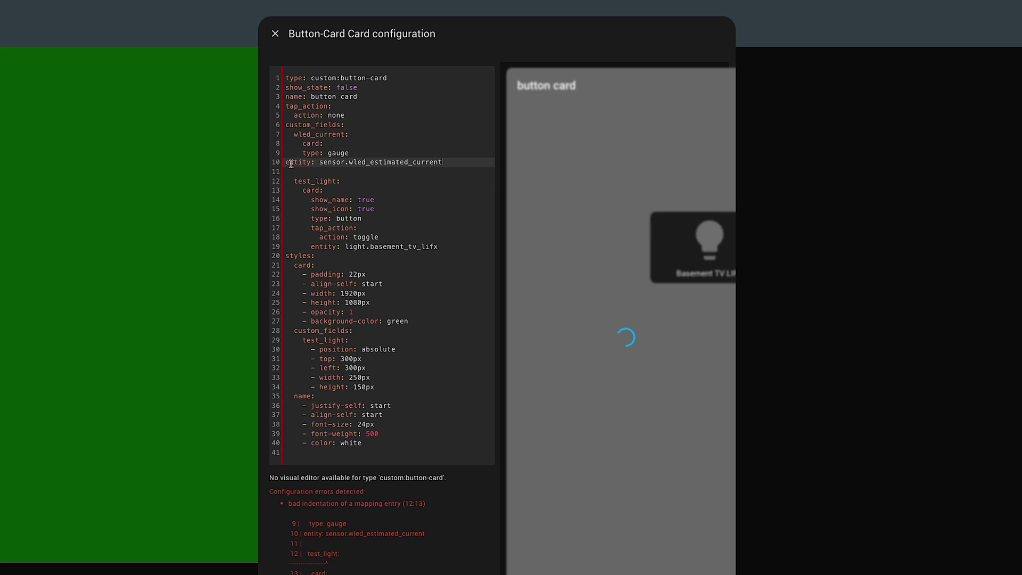
pyautogui.hotkey('shift', 'Up')
pyautogui.press('Tab')
pyautogui.click(261, 137)
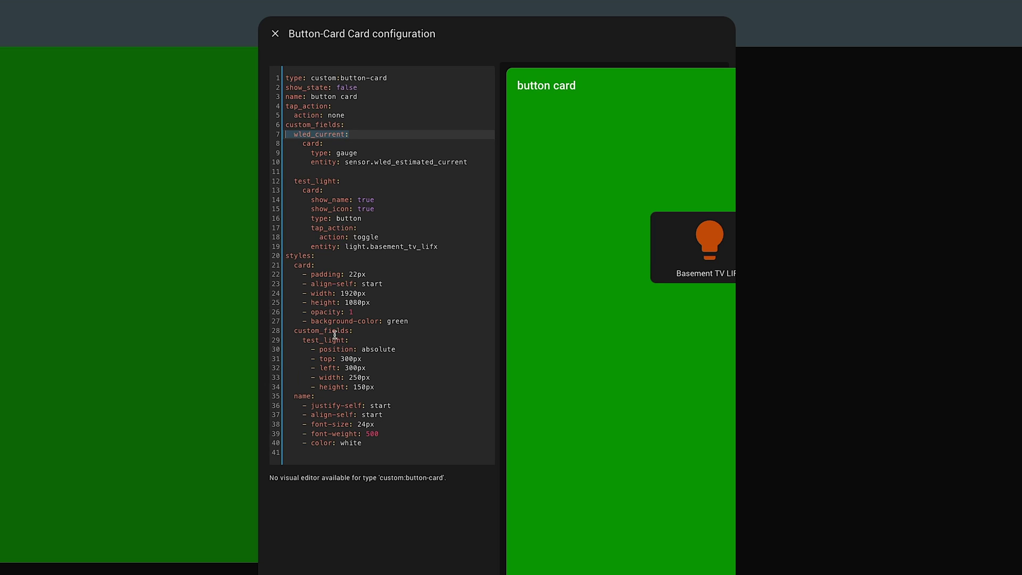
# Step: Give wled_current a style entry with test_light's absolute position and size lines copied in
pyautogui.click(363, 331)
pyautogui.press('Return')
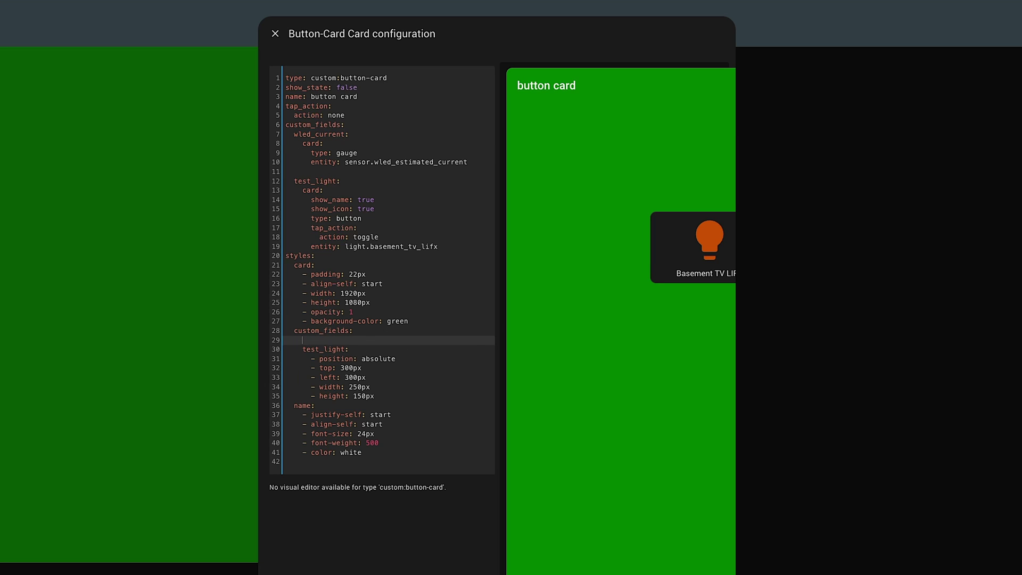
pyautogui.write('wled_current:')
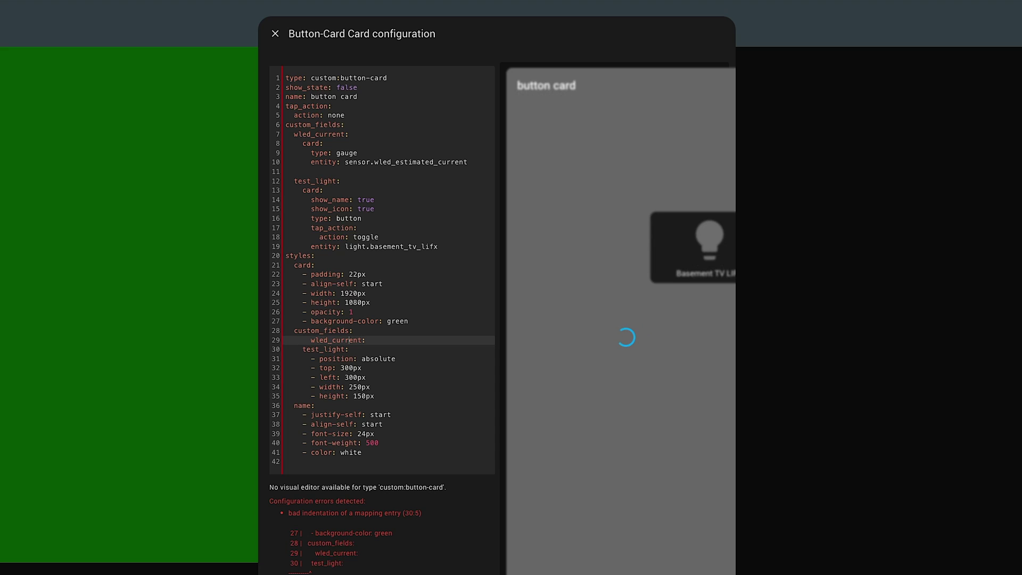
pyautogui.hotkey('shift', 'Tab')
pyautogui.press('Return')
pyautogui.moveTo(375, 406); pyautogui.dragTo(260, 373)
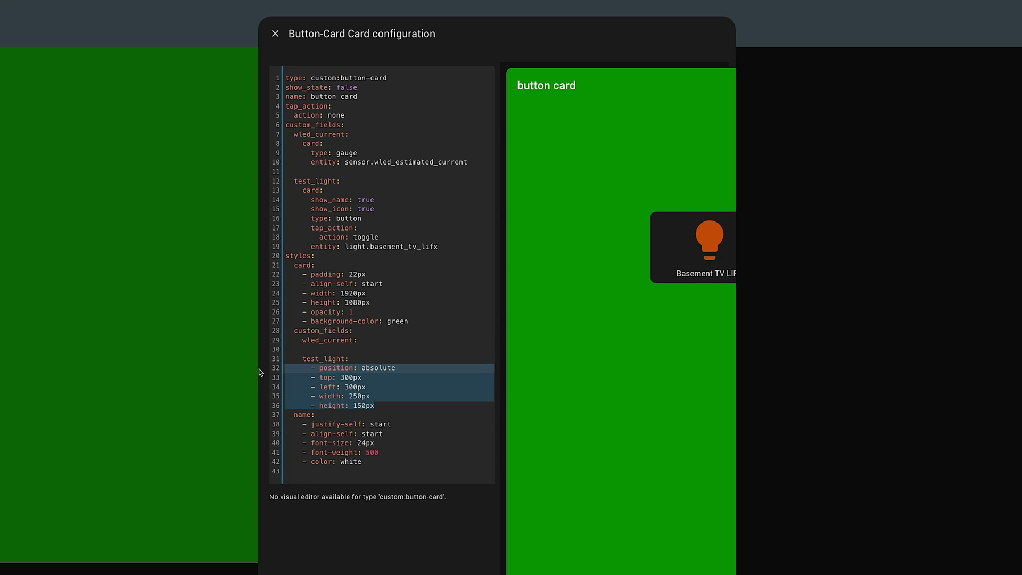
pyautogui.hotkey('ctrl', 'c')
pyautogui.click(287, 349)
pyautogui.hotkey('ctrl', 'v')
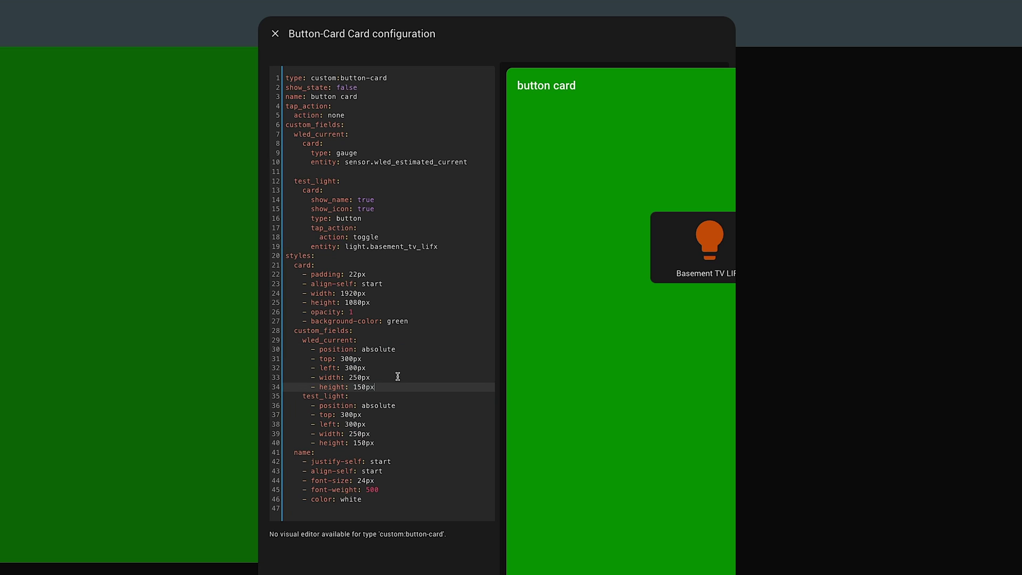
# Step: Set the gauge's left offset to 20px and save the button card
pyautogui.click(400, 352)
pyautogui.click(346, 368)
pyautogui.press('BackSpace')
pyautogui.press('BackSpace')
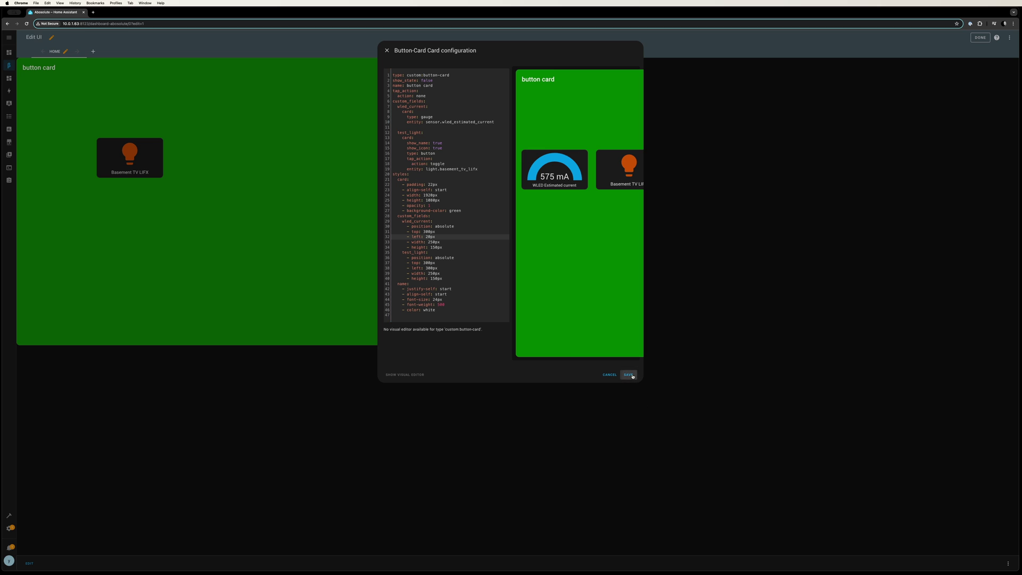
pyautogui.click(628, 373)
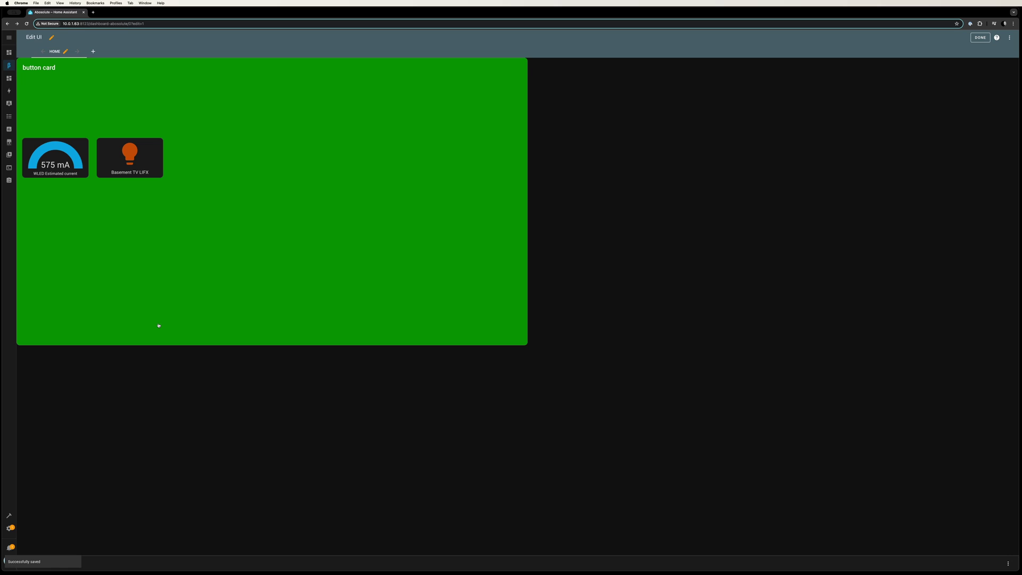
pyautogui.click(30, 563)
# Step: Add '- transform: rotate(45deg)' under the wled_current styles and save the card
pyautogui.click(452, 226)
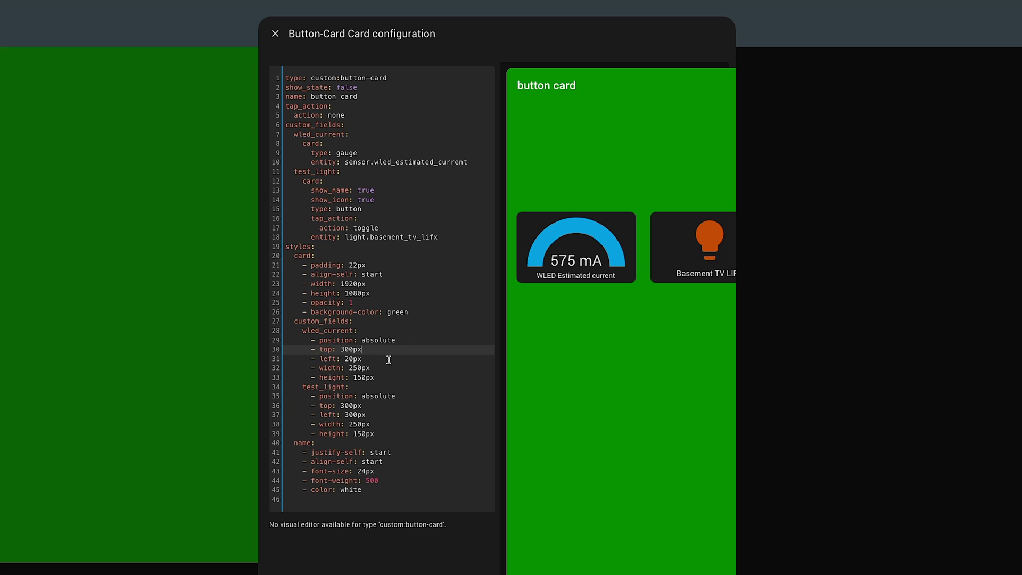
pyautogui.click(379, 378)
pyautogui.press('Return')
pyautogui.write('- transform: rotate(90deg)')
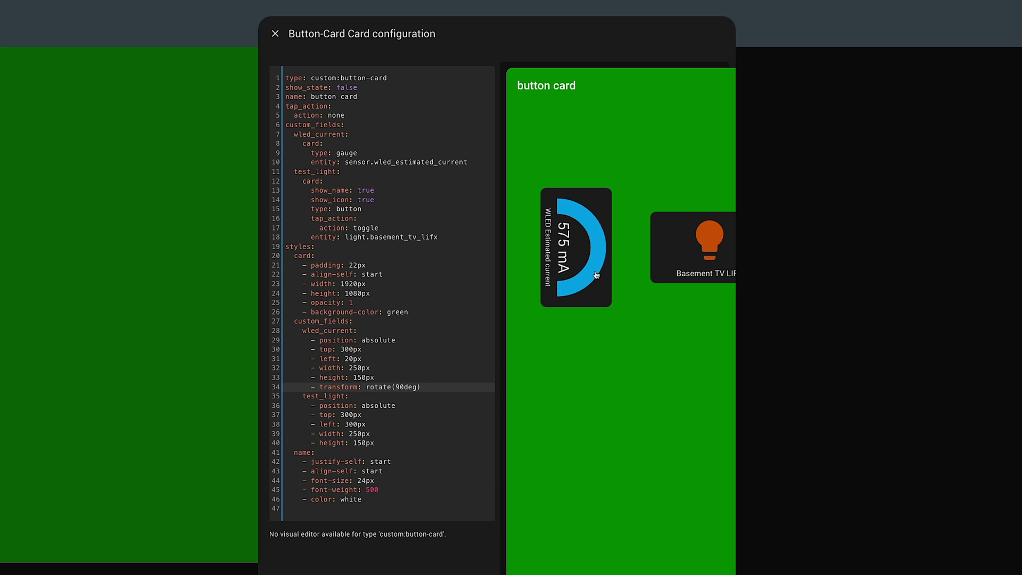
pyautogui.press('Left')
pyautogui.press('Left')
pyautogui.press('Left')
pyautogui.press('Left')
pyautogui.press('BackSpace')
pyautogui.press('BackSpace')
pyautogui.write('45')
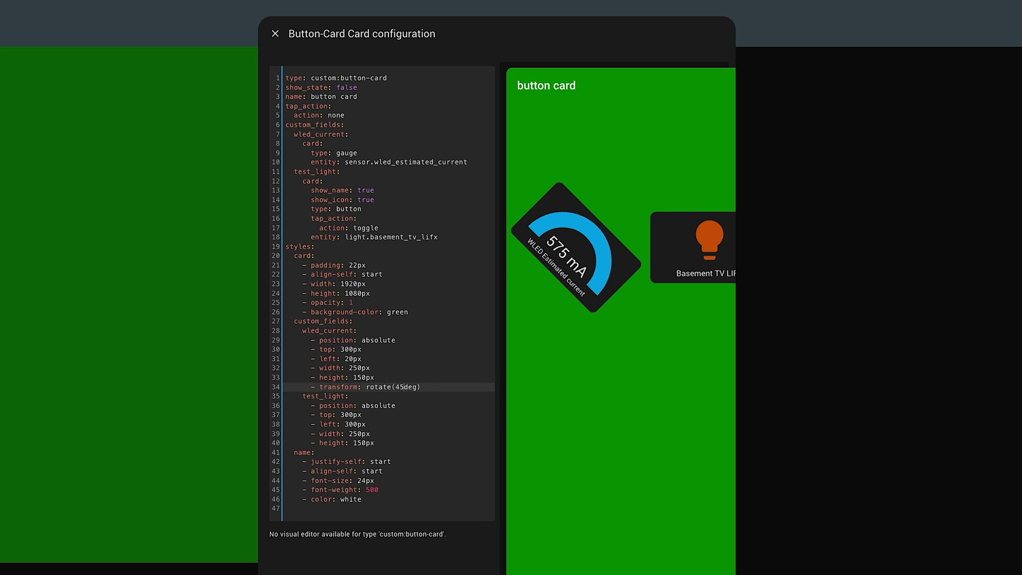
pyautogui.click(490, 425)
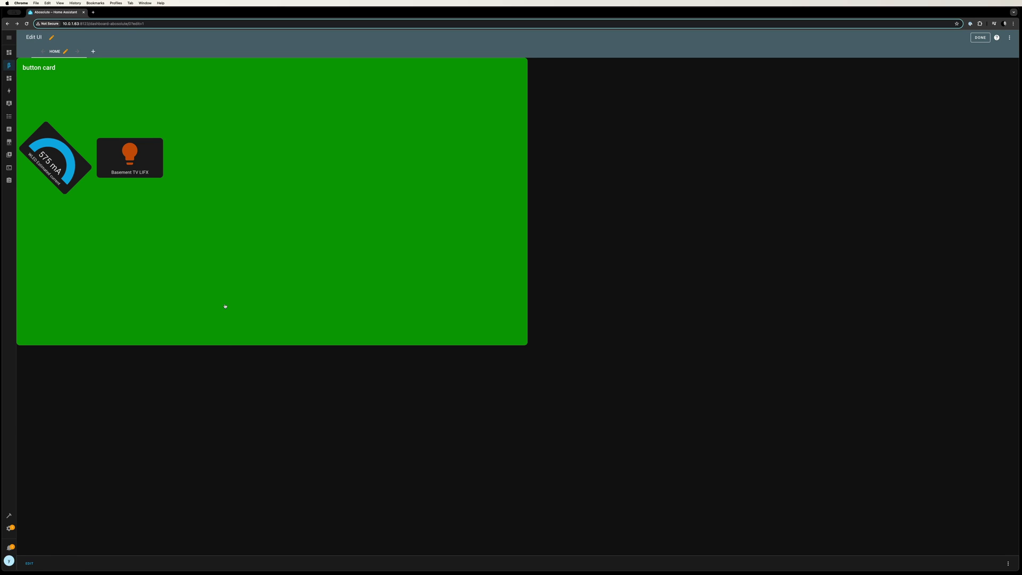
pyautogui.click(29, 563)
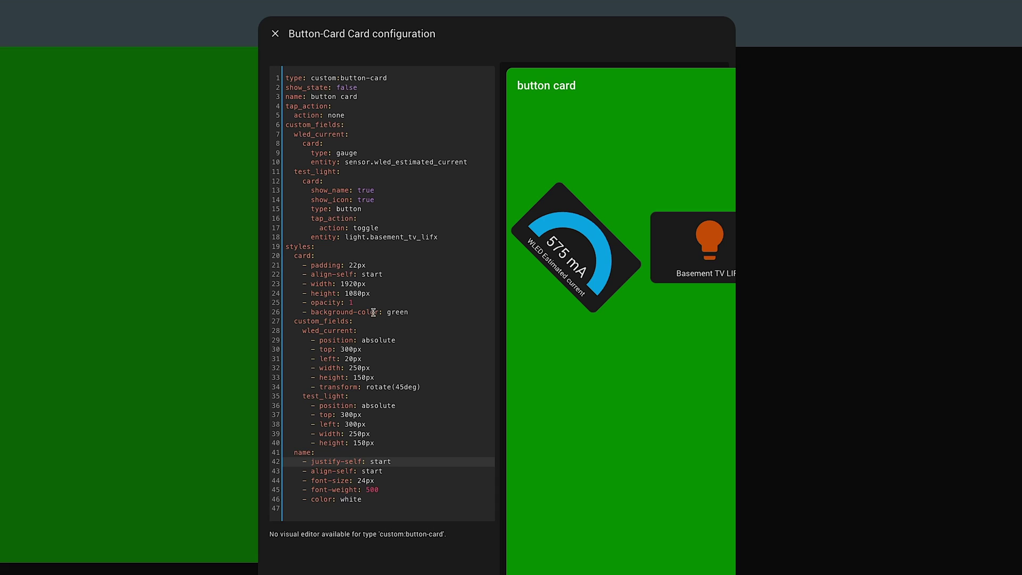
# Step: Change the card's background-color to transparent and delete its 'button card' name line
pyautogui.click(399, 311)
pyautogui.doubleClick(400, 312)
pyautogui.write('tra')
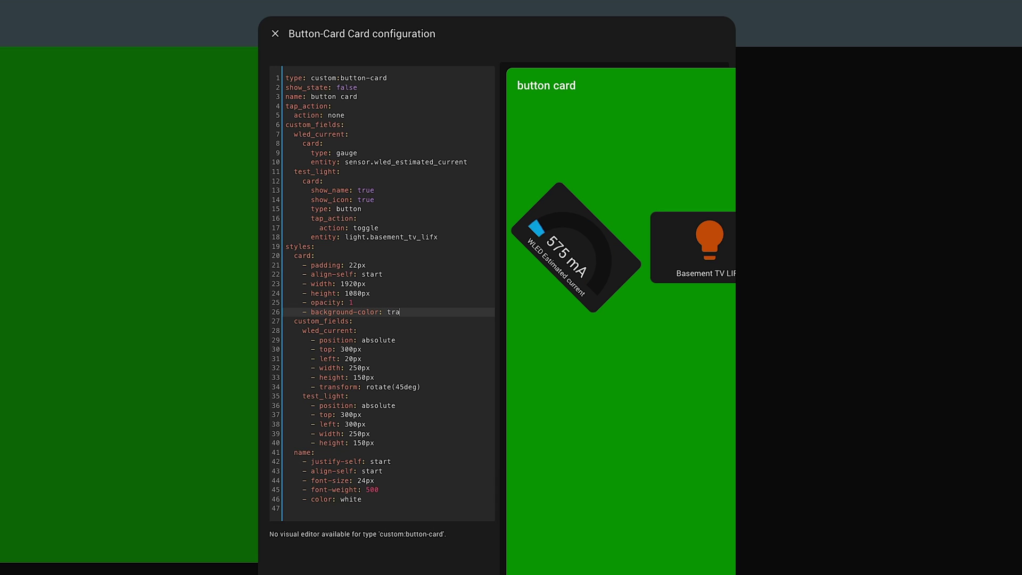
pyautogui.write('nspartnt')
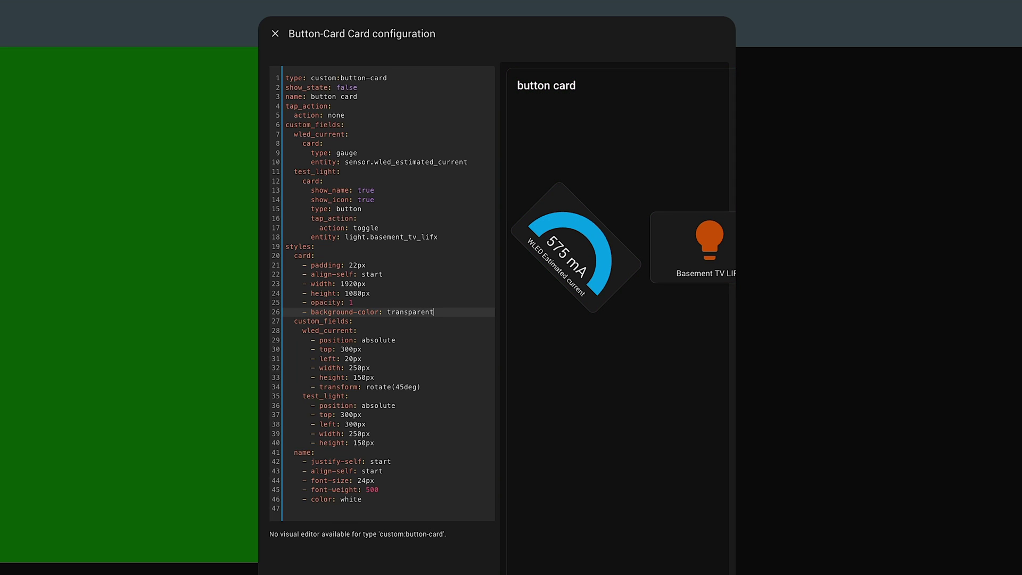
pyautogui.moveTo(366, 97); pyautogui.dragTo(269, 97)
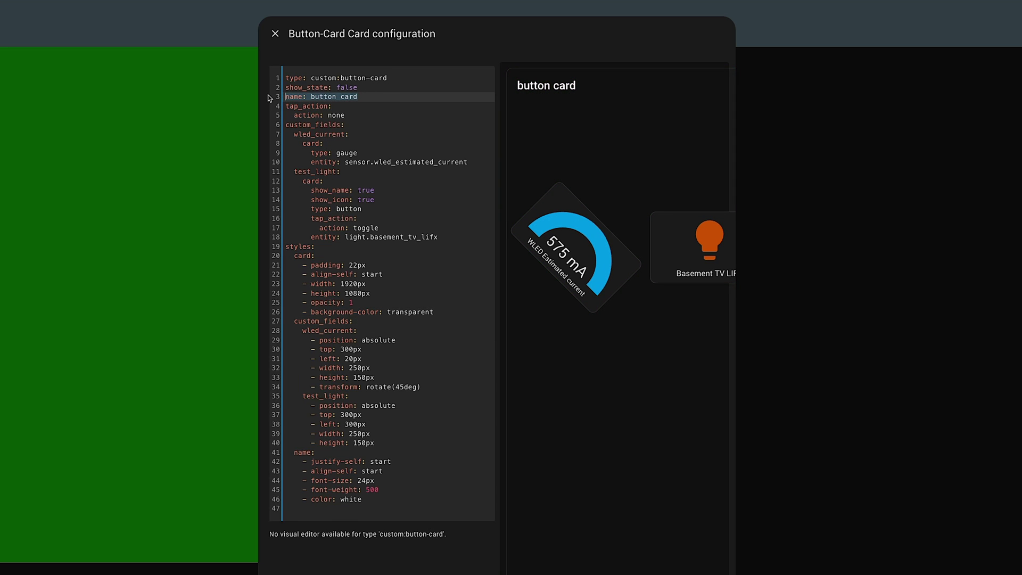
pyautogui.press('BackSpace')
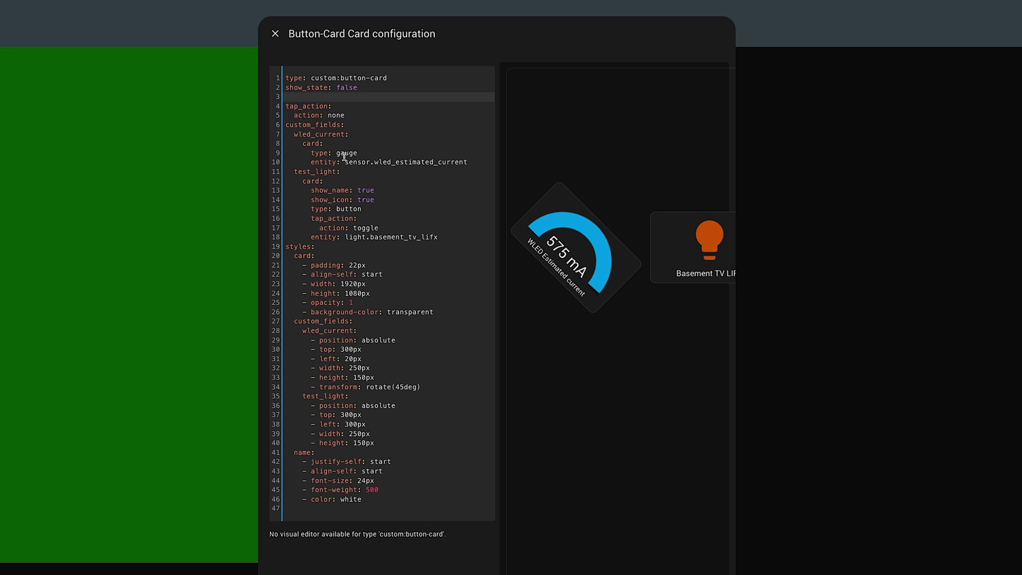
pyautogui.press('BackSpace')
# Step: Add a '- border: thick' card style and save the button card
pyautogui.click(434, 302)
pyautogui.press('Return')
pyautogui.write('-')
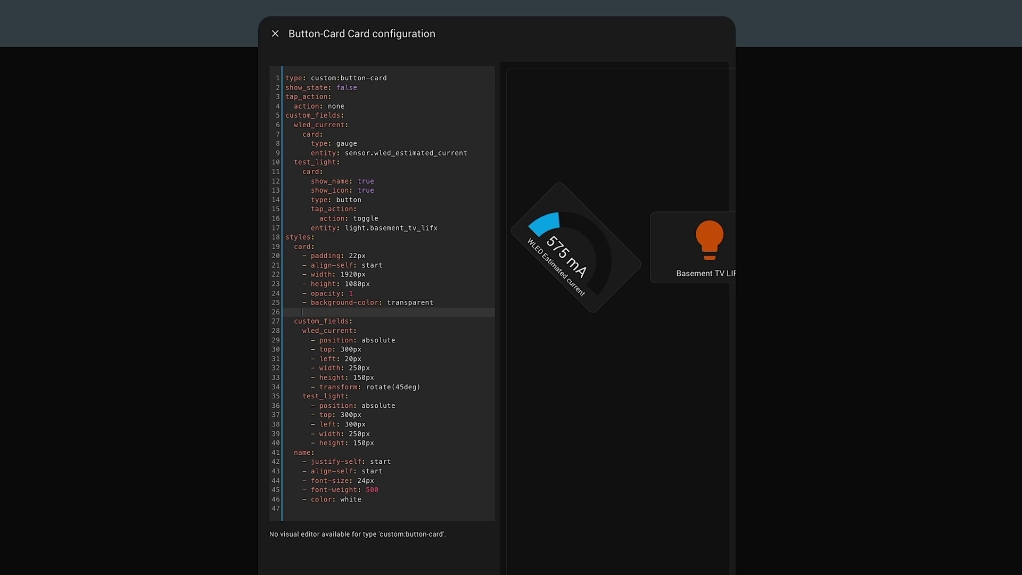
pyautogui.hotkey('ctrl', 'v')
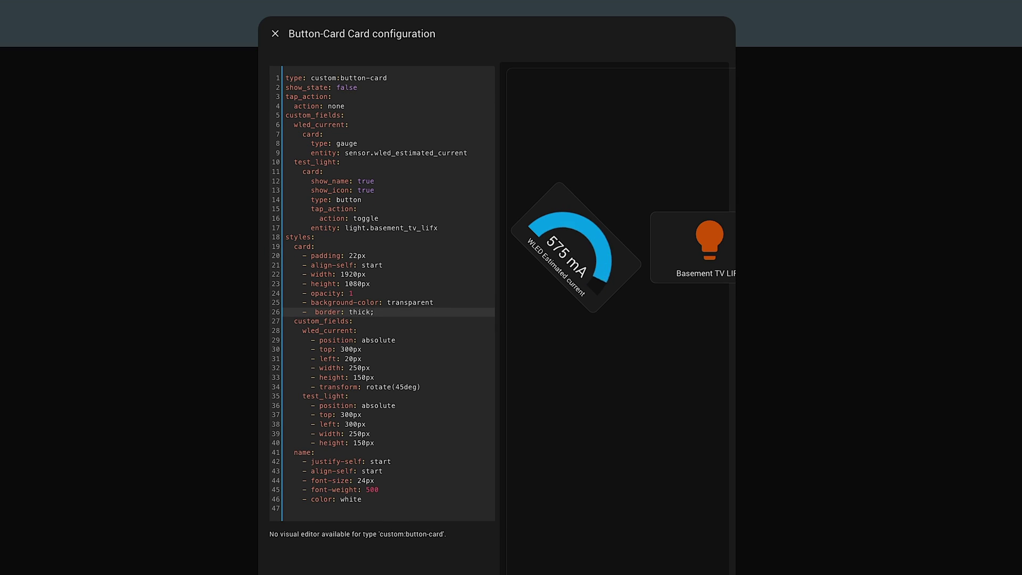
pyautogui.press('BackSpace')
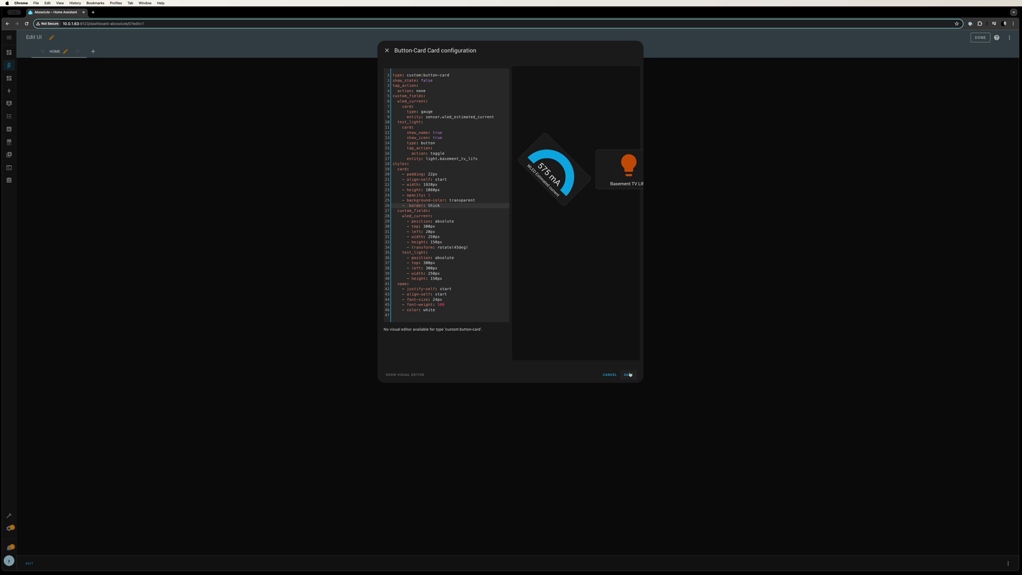
pyautogui.click(629, 374)
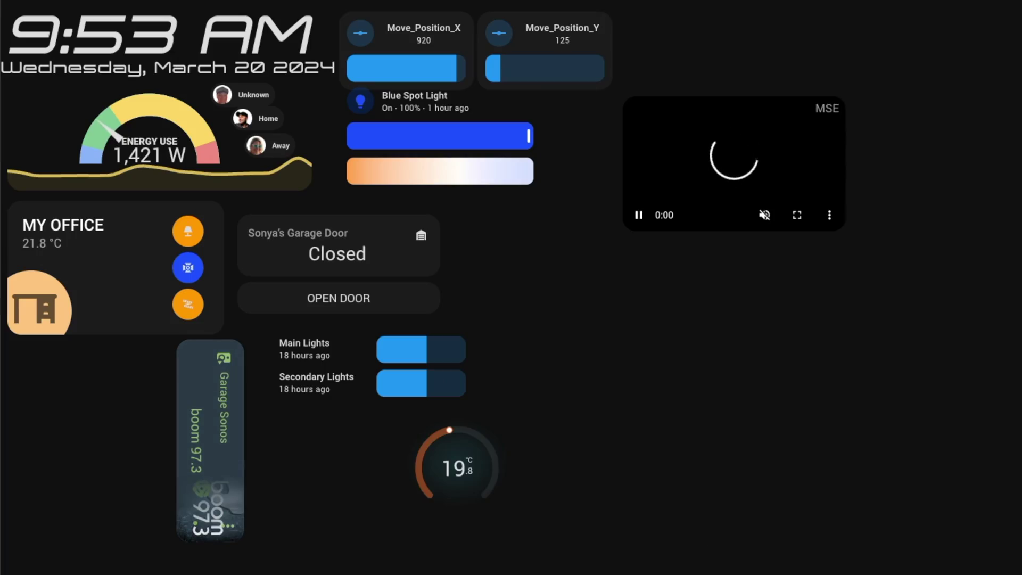
# Step: Set the Move_Position_Y slider on the example dashboard to 239
pyautogui.click(513, 70)
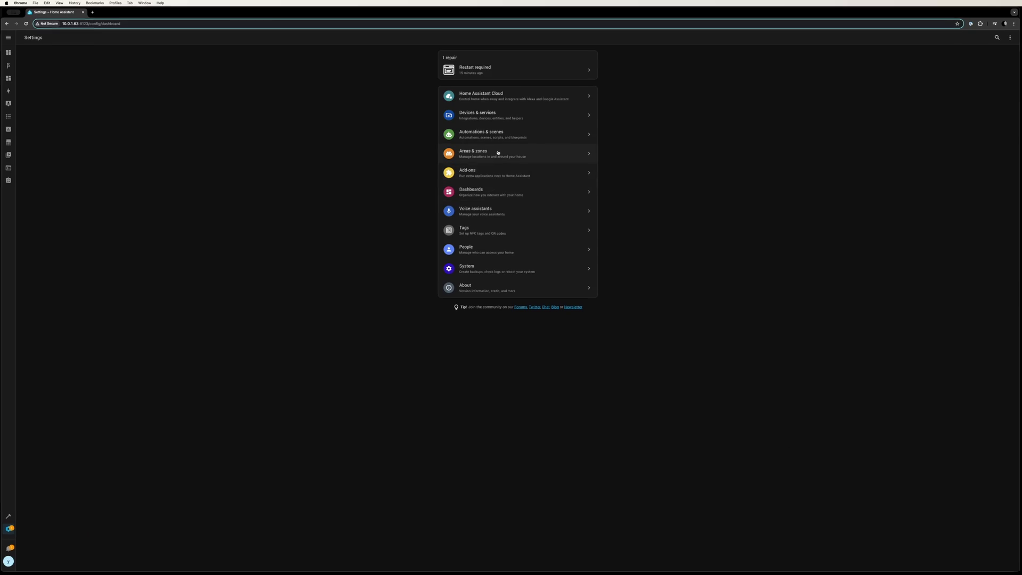
# Step: In Devices & services > Helpers, start a Number helper named movement_value
pyautogui.click(497, 118)
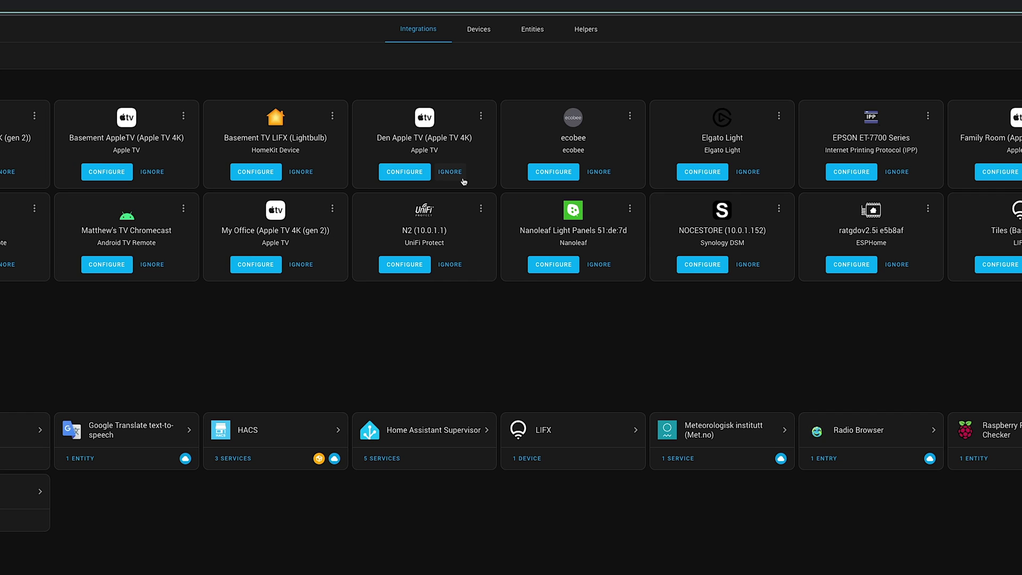
pyautogui.click(588, 29)
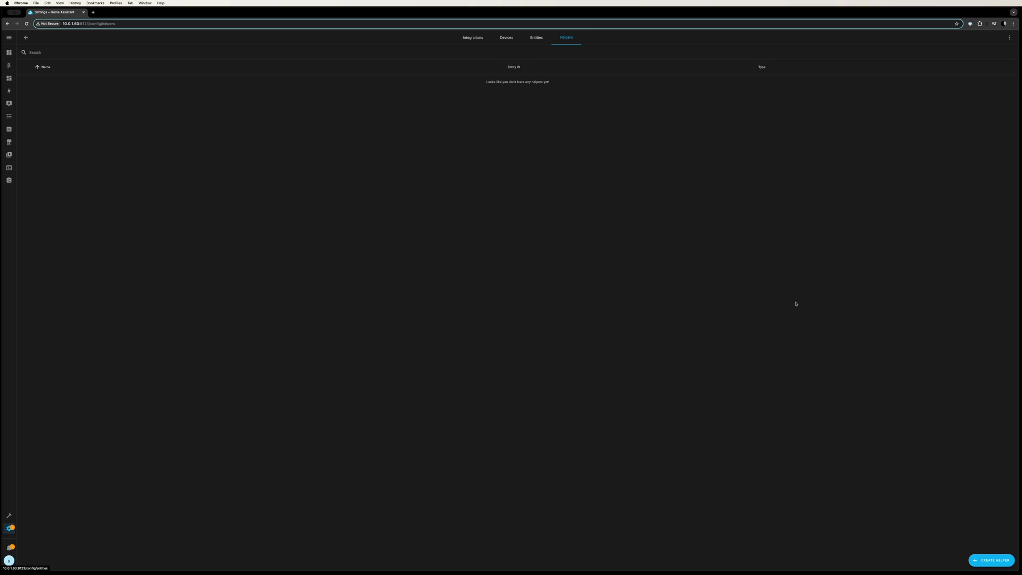
pyautogui.click(991, 560)
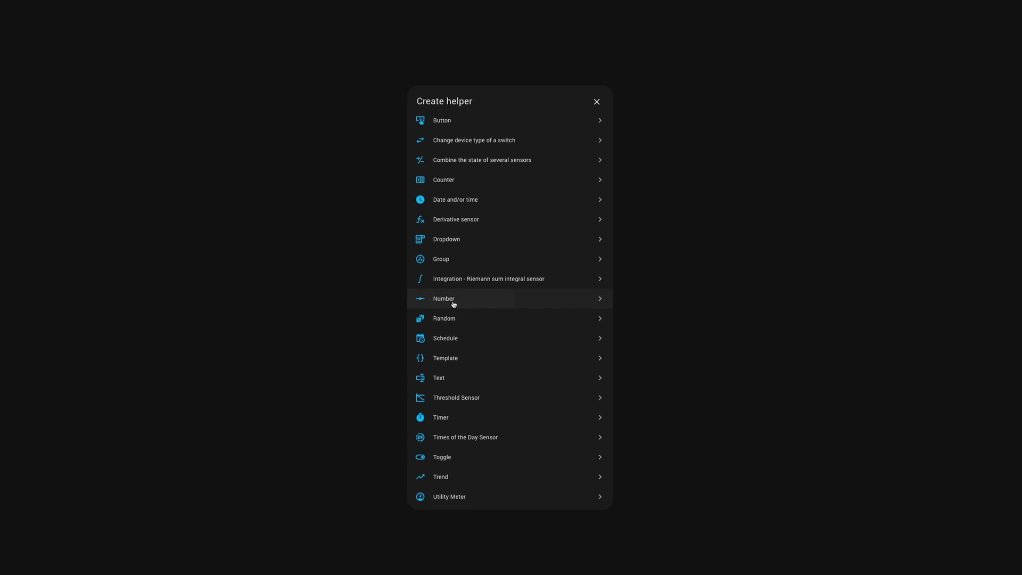
pyautogui.click(453, 304)
pyautogui.write('movement_value')
pyautogui.press('Tab')
pyautogui.press('Tab')
pyautogui.press('Tab')
# Step: Enter 10 as the helper's maximum, then add a Tile card to the Setup view
pyautogui.write('10')
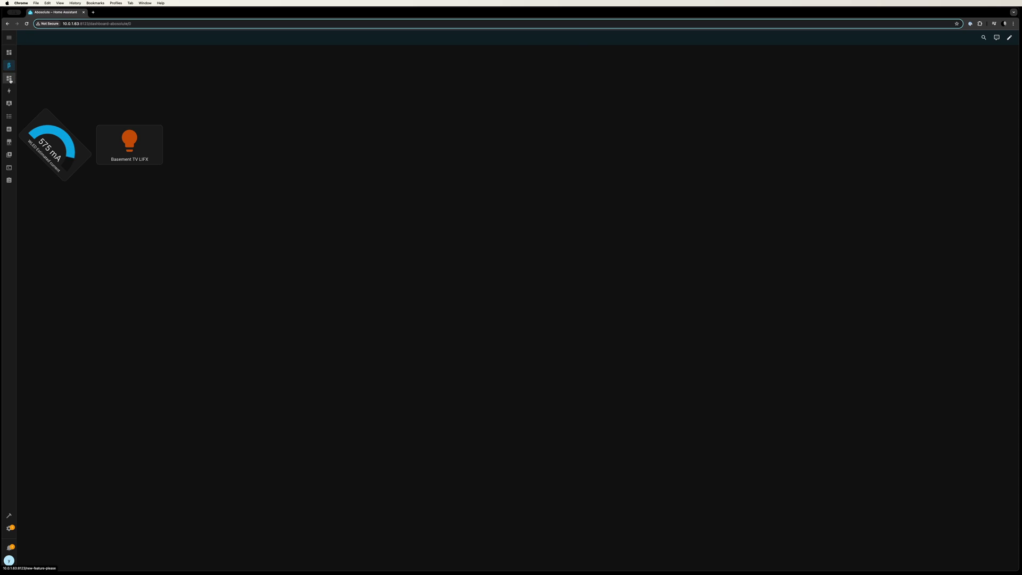
pyautogui.click(11, 81)
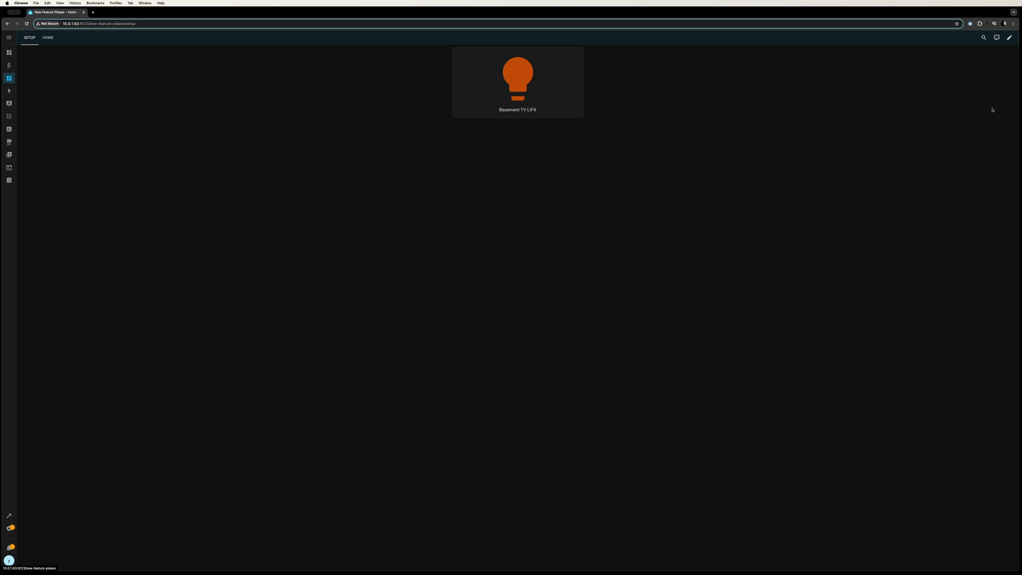
pyautogui.click(1009, 37)
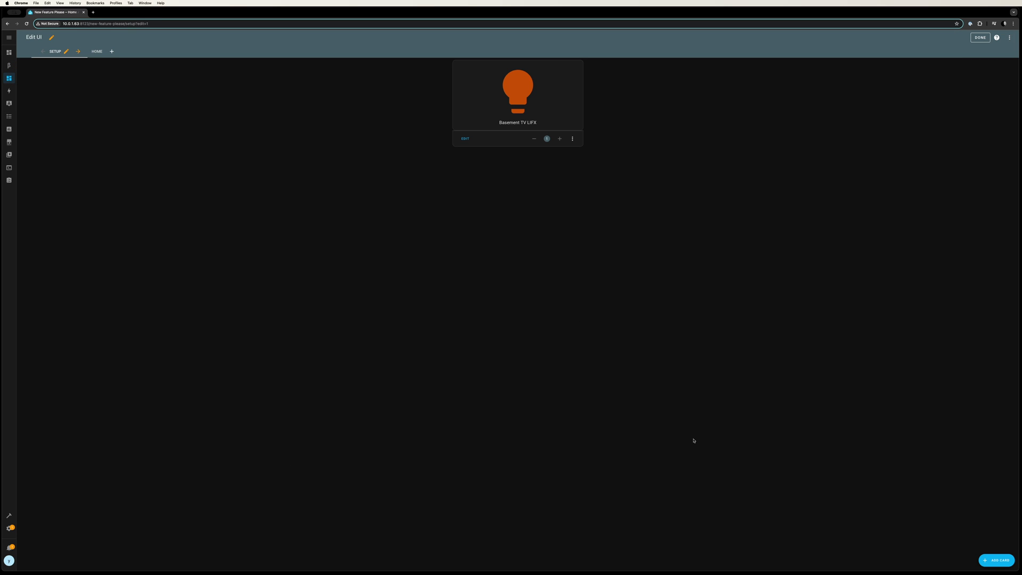
pyautogui.click(994, 561)
pyautogui.write('tile')
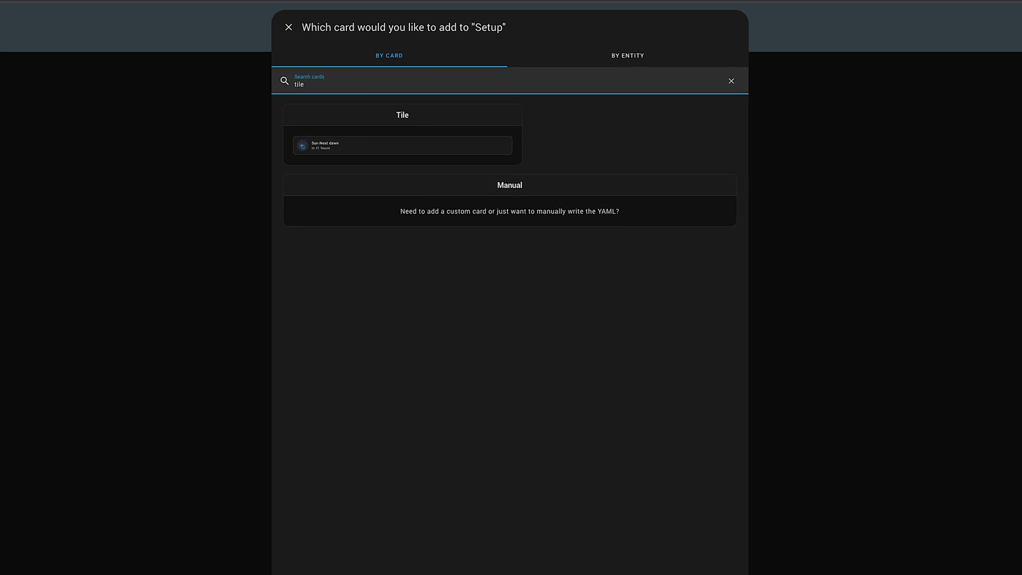
pyautogui.click(381, 146)
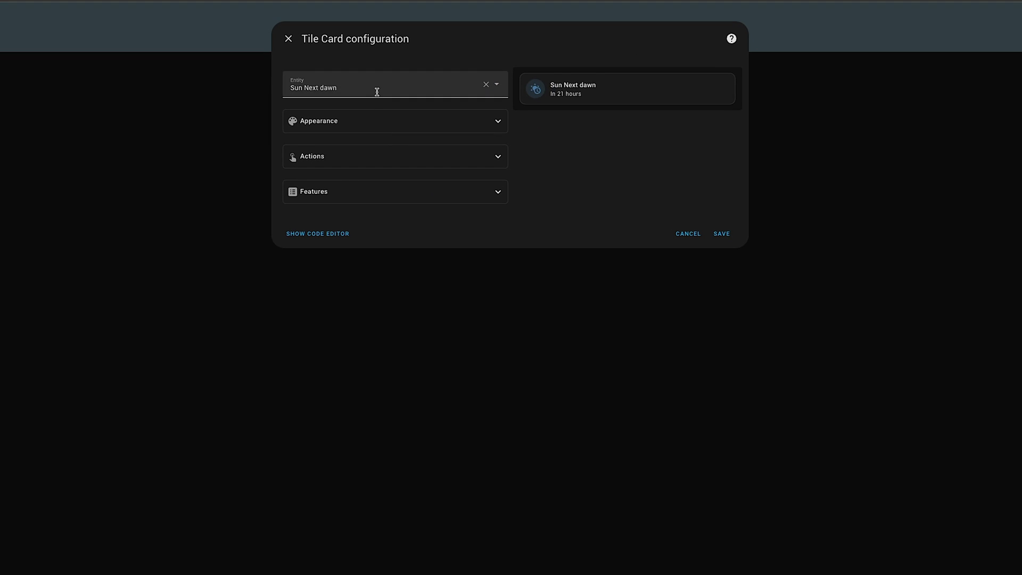
# Step: Set the tile's entity to movement_value with a Numeric input feature shown as a slider
pyautogui.moveTo(376, 91); pyautogui.dragTo(252, 89)
pyautogui.write('movement_value')
pyautogui.click(498, 192)
pyautogui.click(343, 221)
pyautogui.click(334, 252)
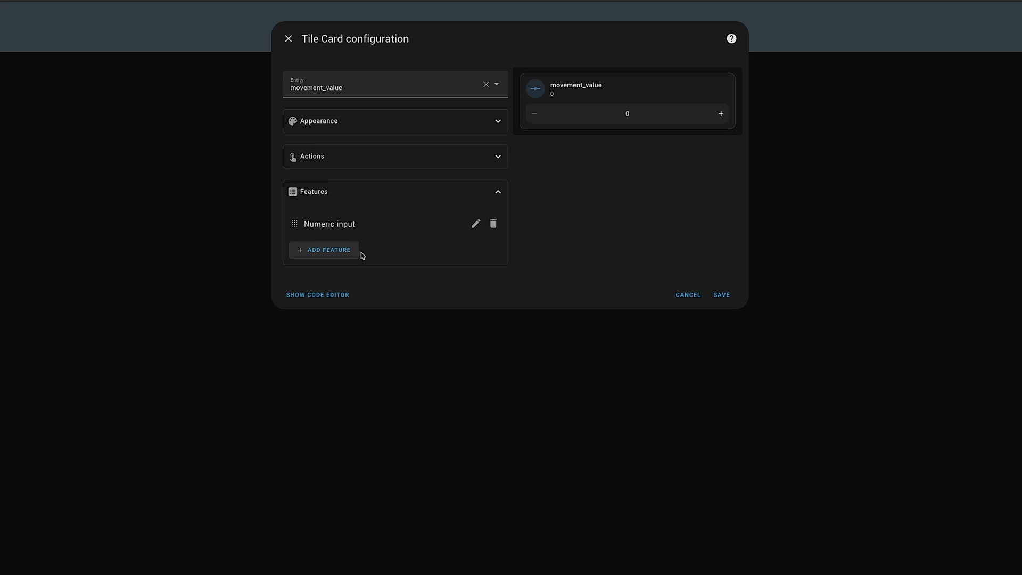
pyautogui.click(474, 224)
pyautogui.click(314, 120)
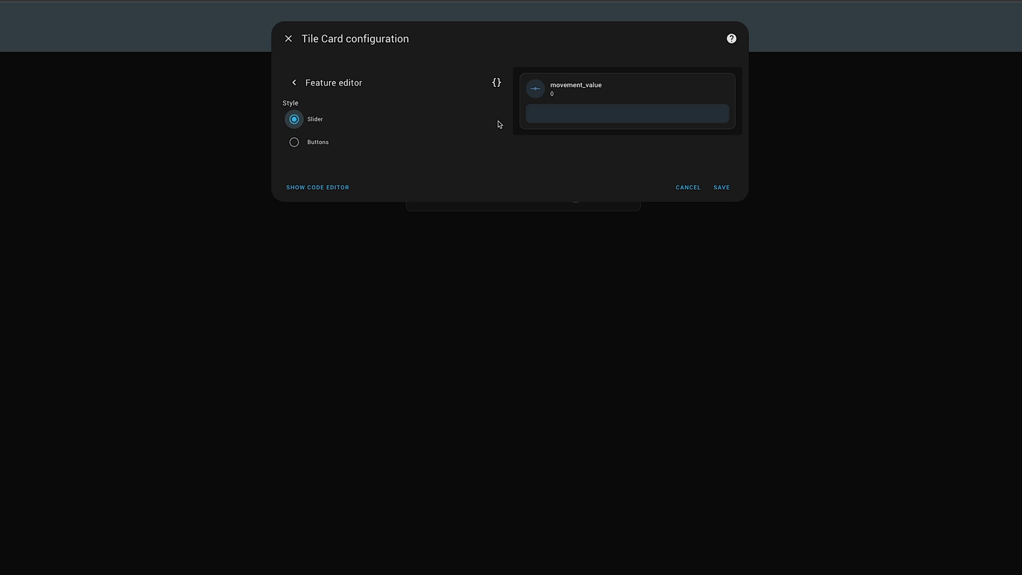
pyautogui.click(722, 188)
# Step: Copy the tile card's YAML from the code editor and close the dialog
pyautogui.click(317, 186)
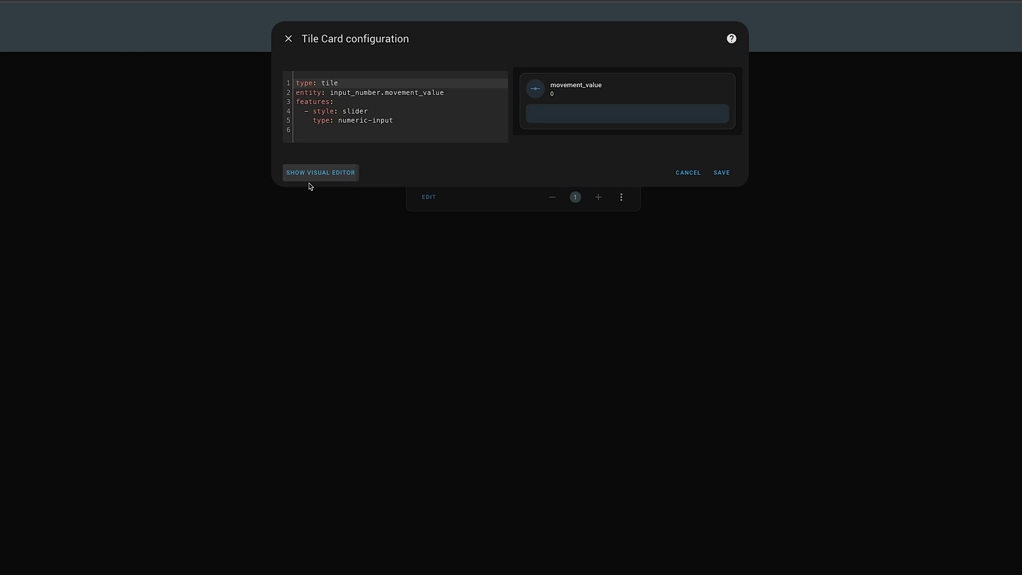
pyautogui.moveTo(407, 121); pyautogui.dragTo(224, 68)
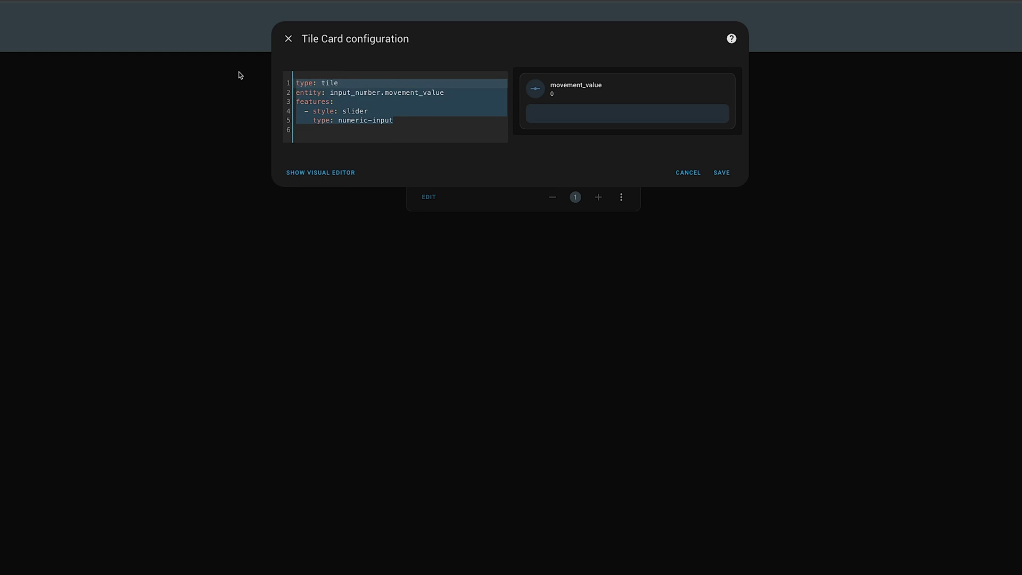
pyautogui.click(721, 173)
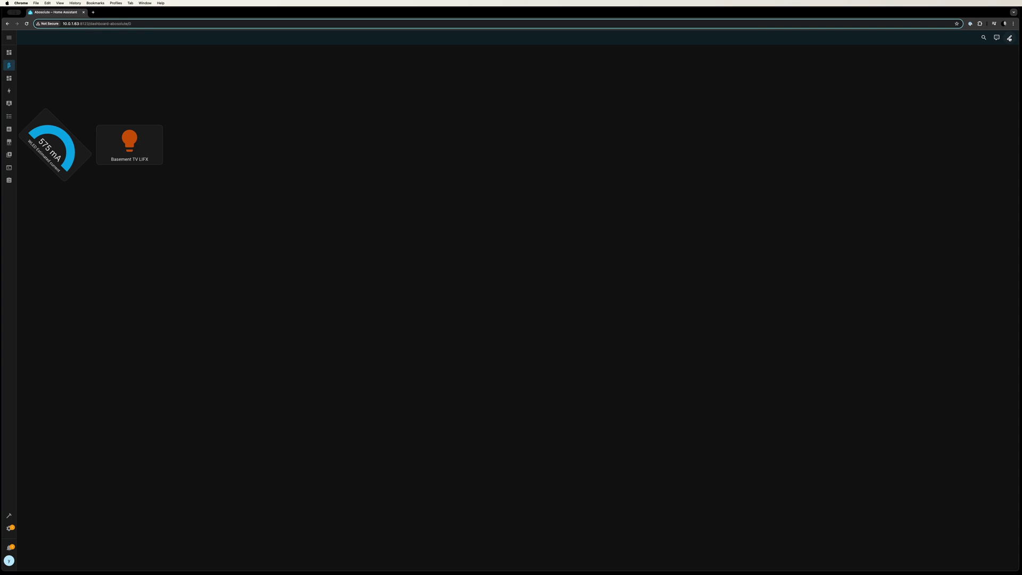
# Step: Add a movement_slider custom field containing the pasted tile card YAML, indented under card
pyautogui.click(1009, 38)
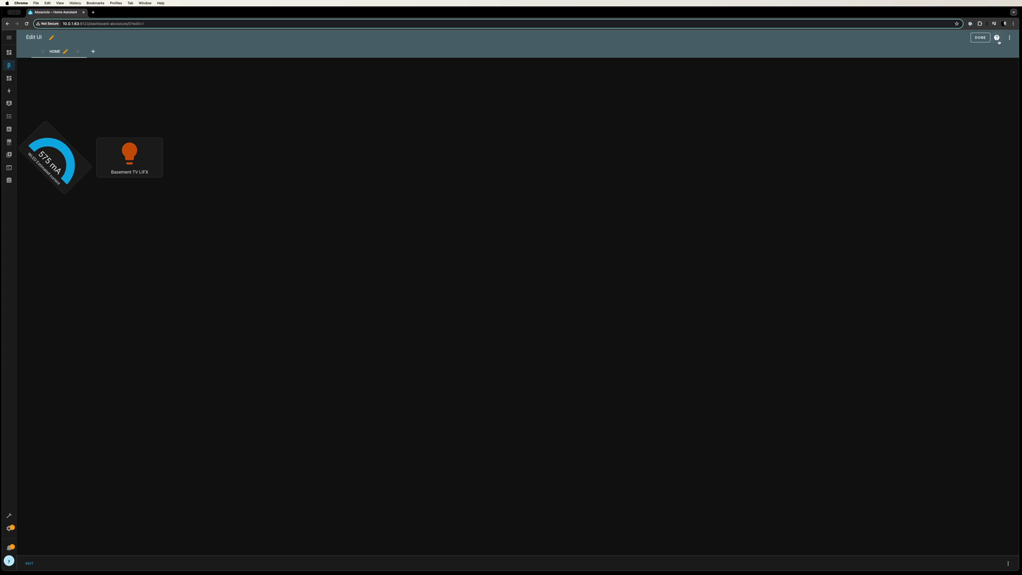
pyautogui.click(40, 562)
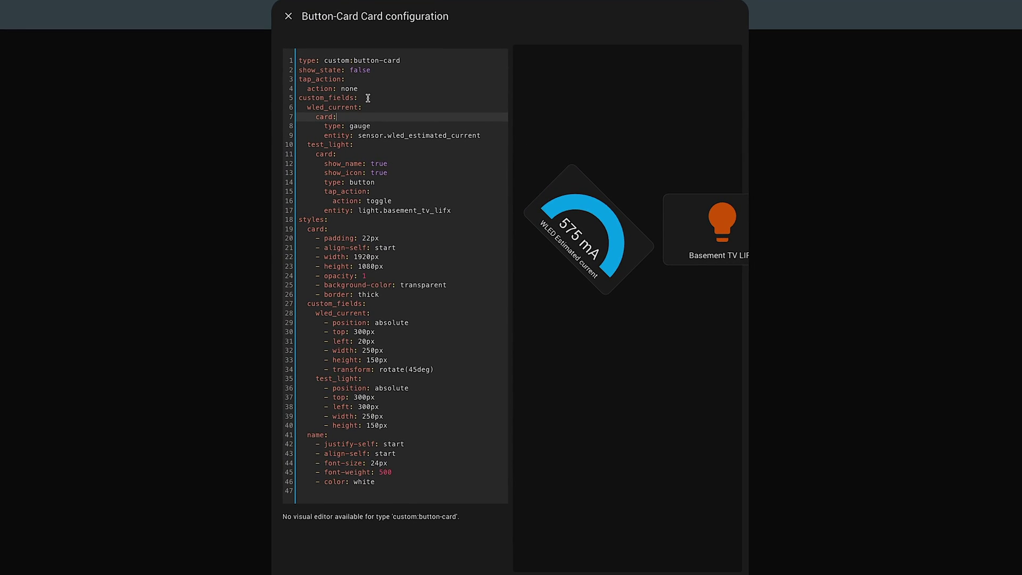
pyautogui.click(368, 98)
pyautogui.press('Return')
pyautogui.write('movement_')
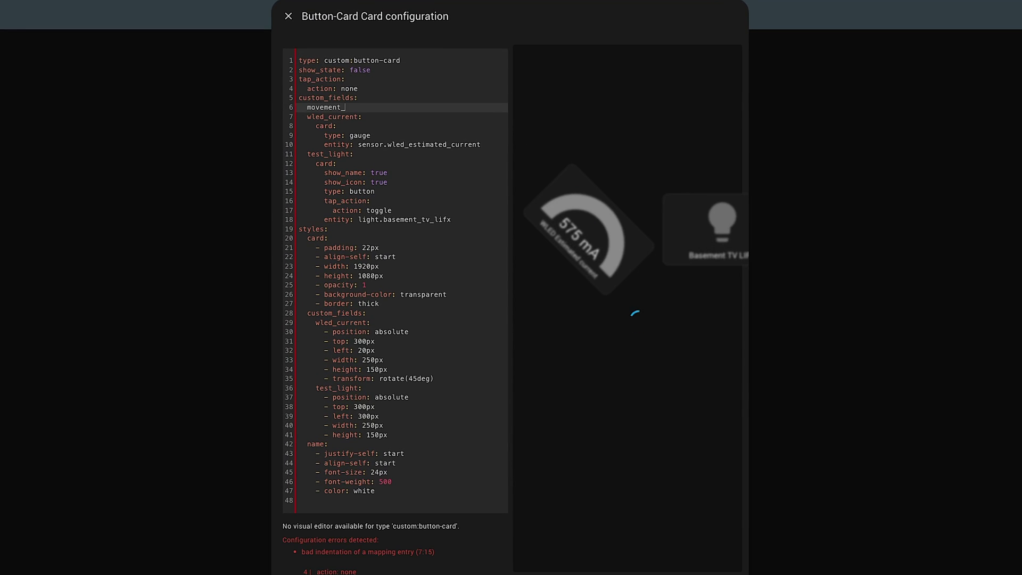
pyautogui.write('slider:')
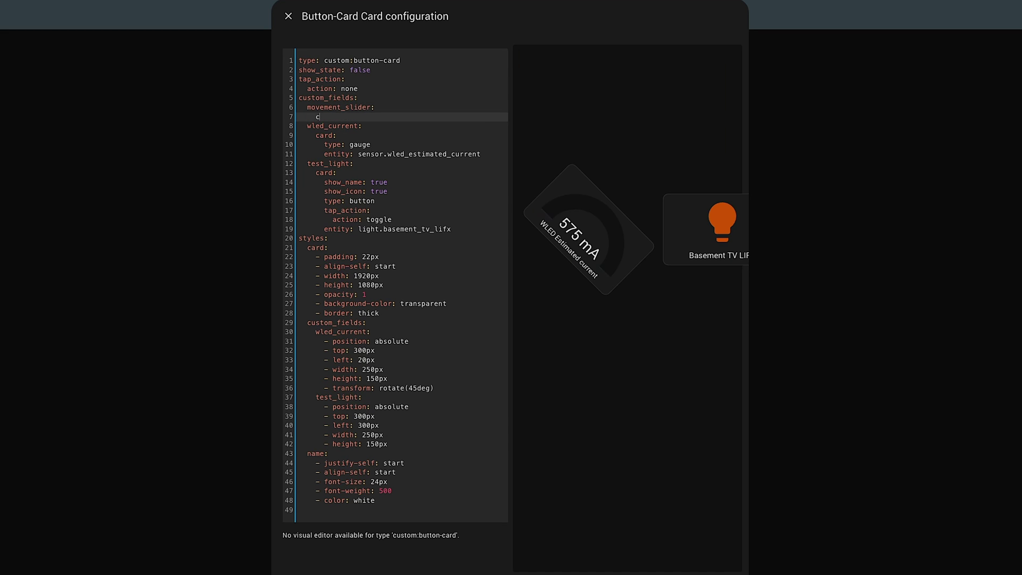
pyautogui.write(': type: tile entity: input_number.movement_value features:   - style: slider     type: numeric-input')
pyautogui.moveTo(398, 164); pyautogui.dragTo(266, 128)
pyautogui.press('Tab')
pyautogui.press('Tab')
pyautogui.press('Tab')
pyautogui.click(406, 157)
# Step: Add movement_slider absolute position styles under styles' custom_fields with top 0px and left 0px
pyautogui.tripleClick(389, 107)
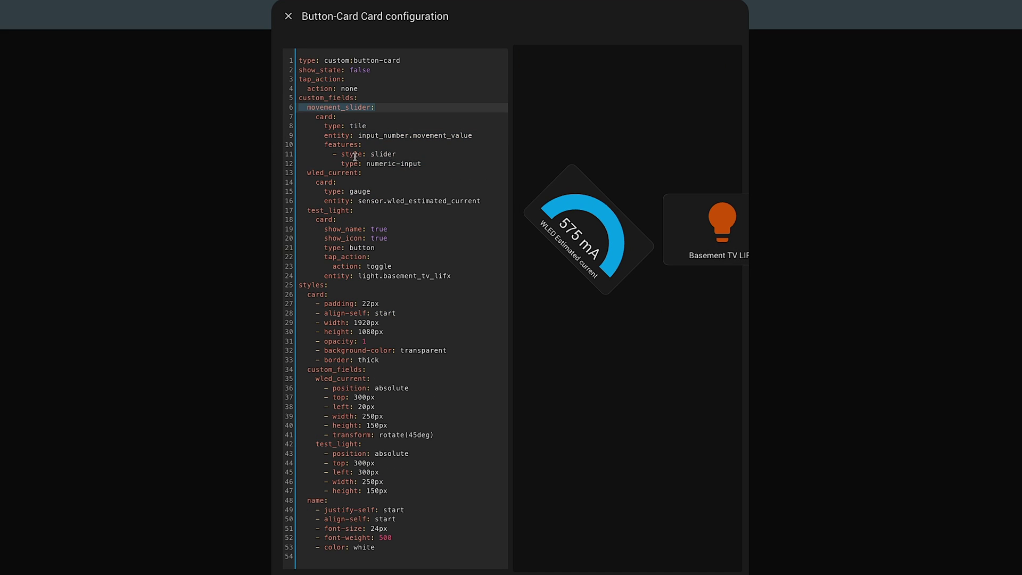
pyautogui.hotkey('ctrl', 'c')
pyautogui.click(366, 370)
pyautogui.press('Return')
pyautogui.hotkey('ctrl', 'v')
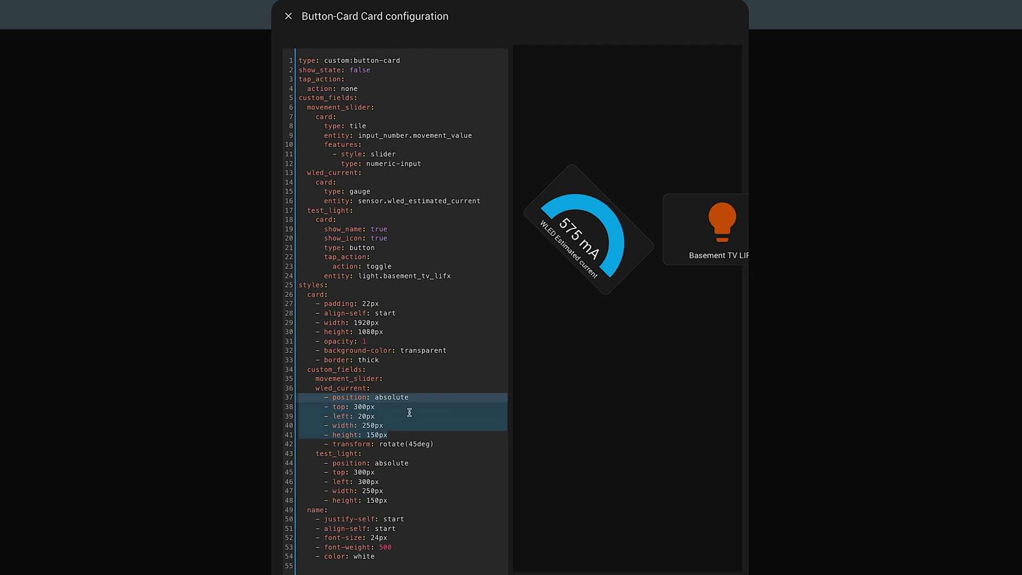
pyautogui.press('Return')
pyautogui.hotkey('ctrl', 'v')
pyautogui.press('Up')
pyautogui.press('Up')
pyautogui.press('Up')
pyautogui.press('Left')
pyautogui.press('Left')
pyautogui.press('Left')
pyautogui.press('BackSpace')
pyautogui.press('BackSpace')
pyautogui.press('Down')
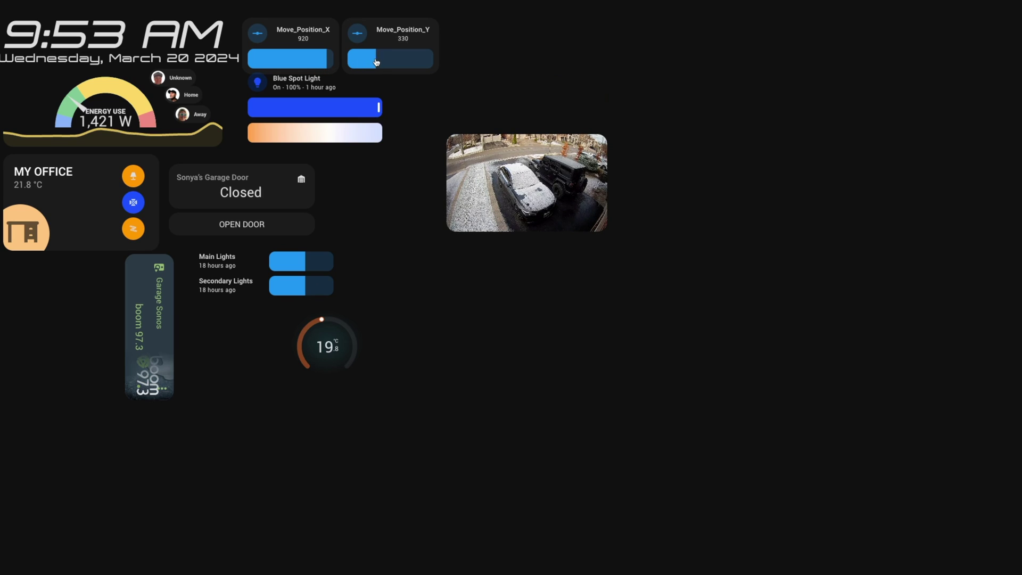
# Step: Drag Move_Position_Y up and then down to 0, moving the camera card to the top
pyautogui.moveTo(377, 62)
pyautogui.mouseDown()
pyautogui.moveTo(393, 63)
pyautogui.moveTo(381, 64)
pyautogui.mouseUp()
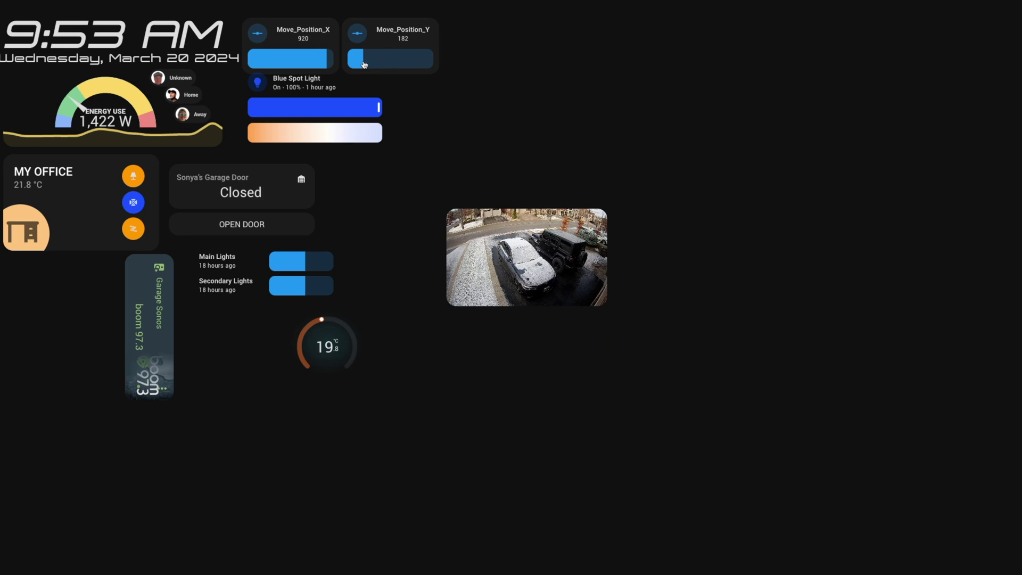
pyautogui.moveTo(361, 65); pyautogui.dragTo(358, 65)
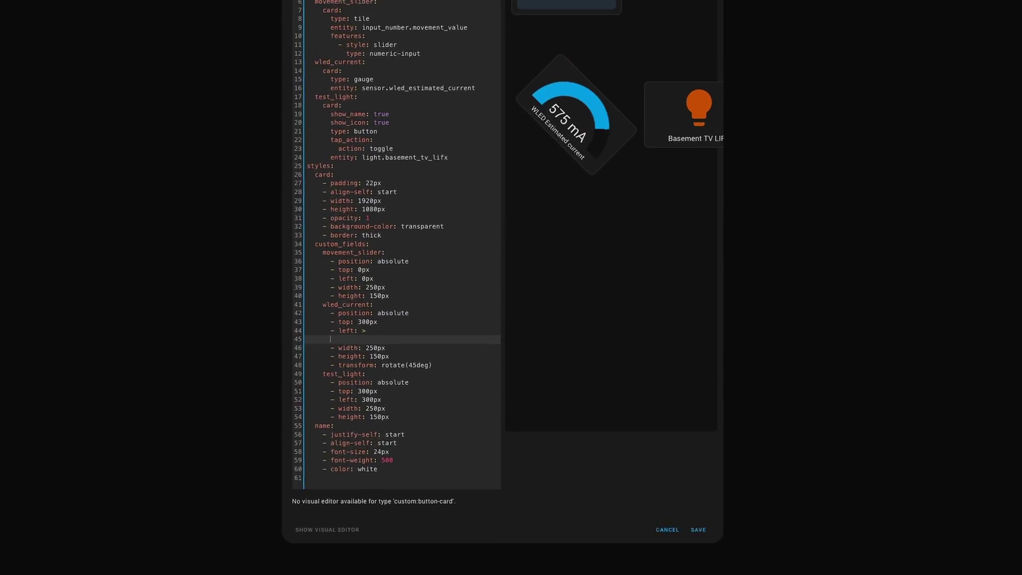
# Step: Set wled_current's left to input_number.movement_value's state plus 'px' and start a '>' rotation template
pyautogui.write('[[[ return')
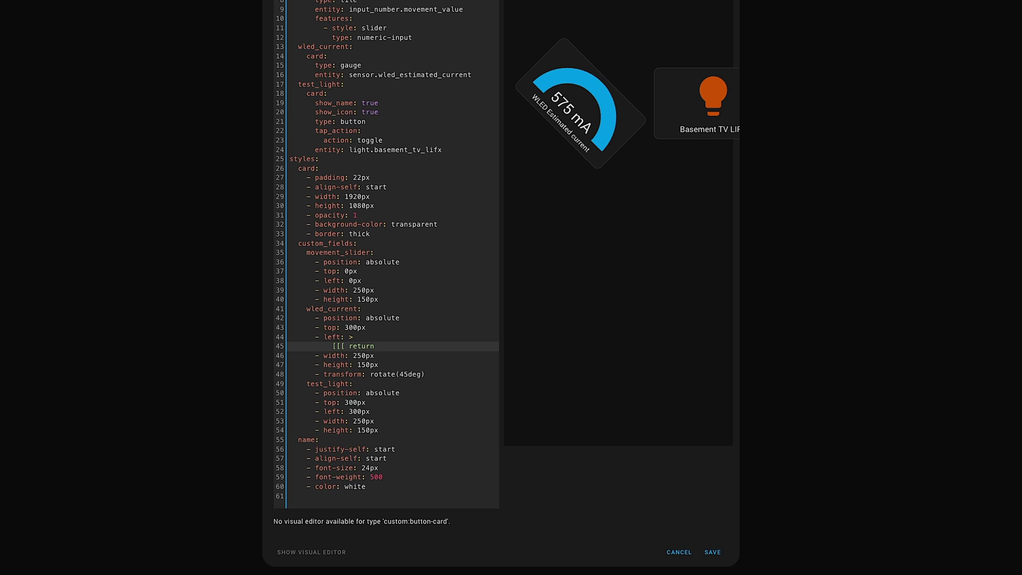
pyautogui.write(" states['input_")
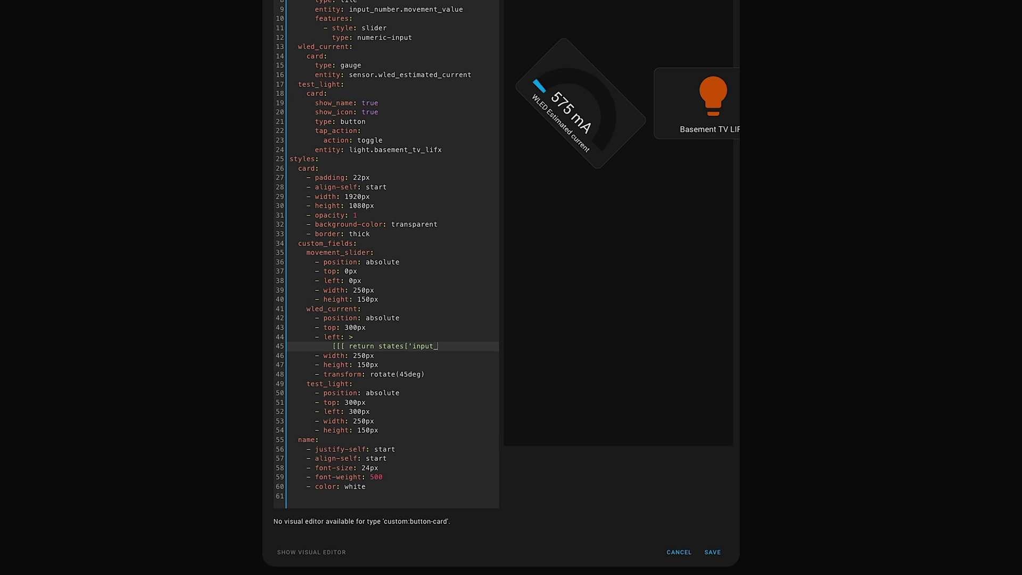
pyautogui.write('number.')
pyautogui.press('Return')
pyautogui.write("'")
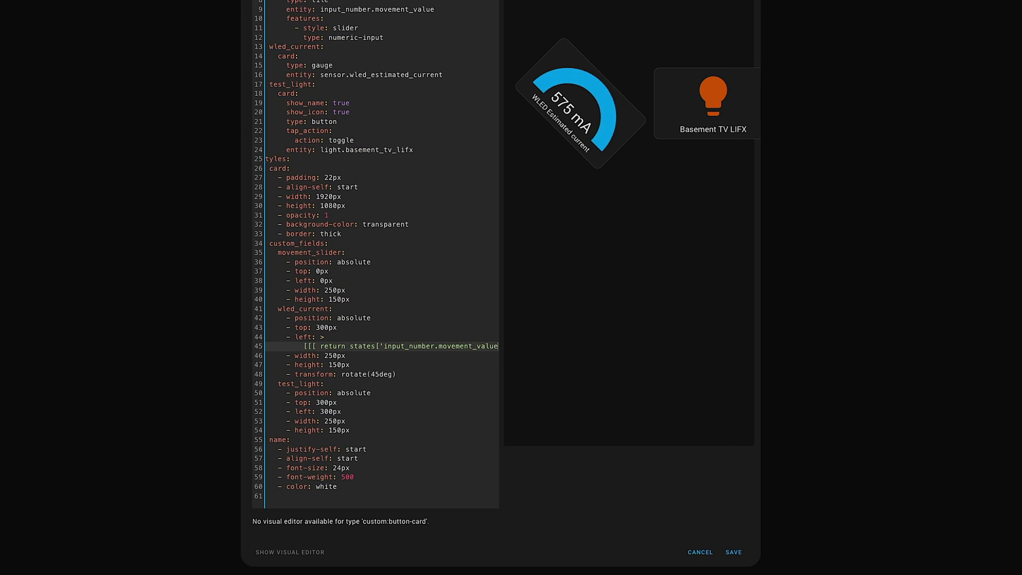
pyautogui.write('].state')
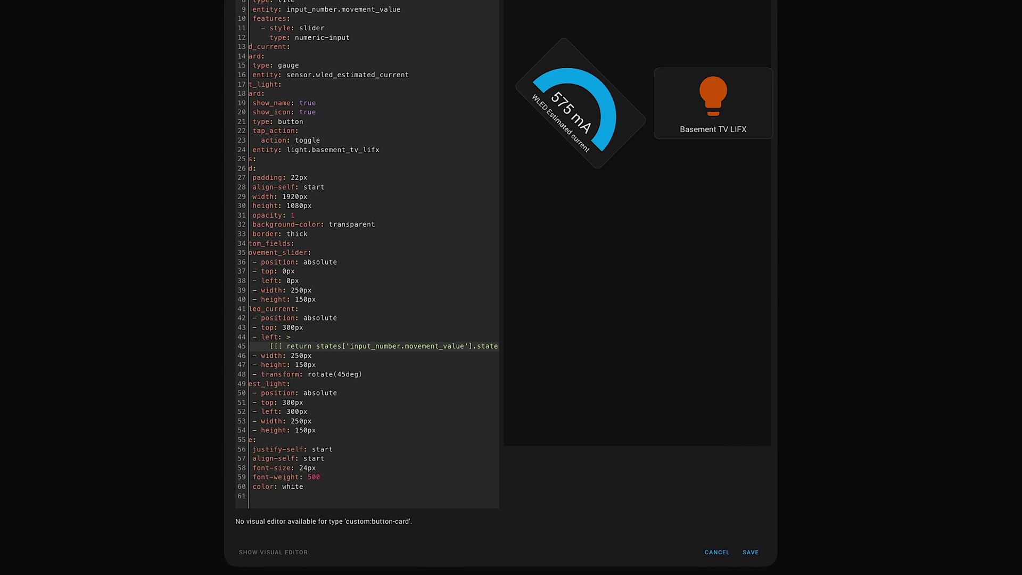
pyautogui.click(479, 342)
pyautogui.write("+'px'")
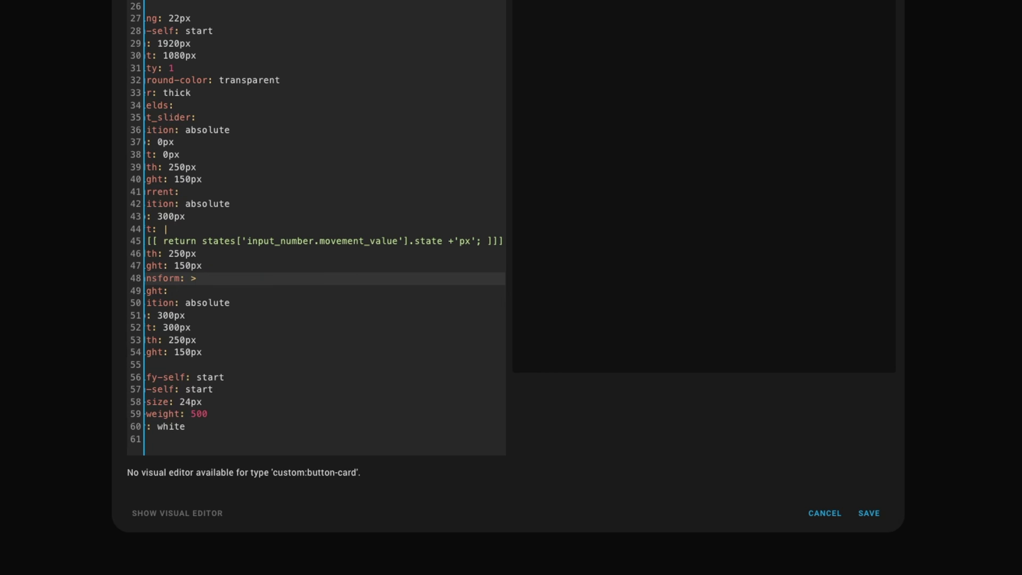
pyautogui.write('>')
pyautogui.press('Return')
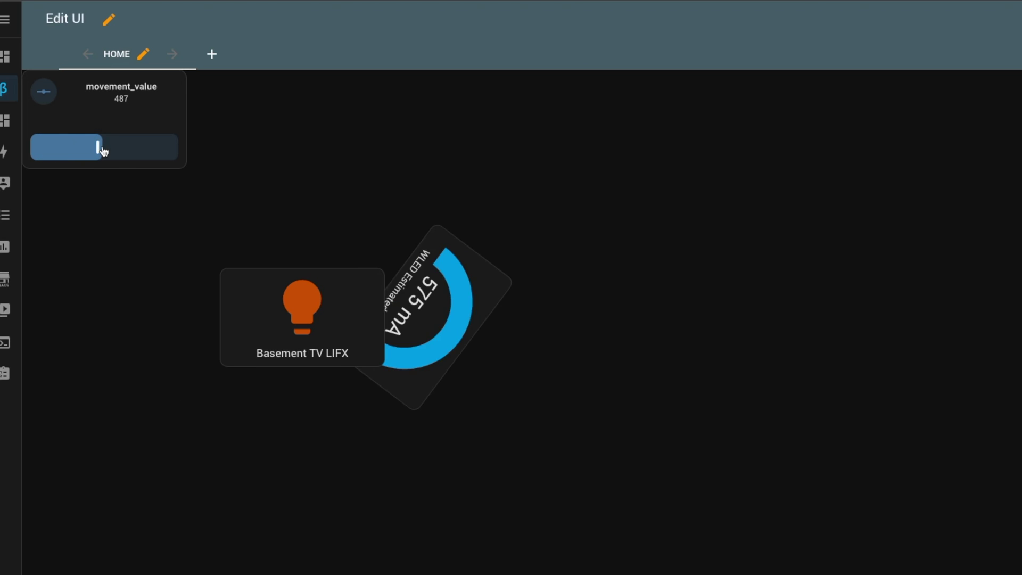